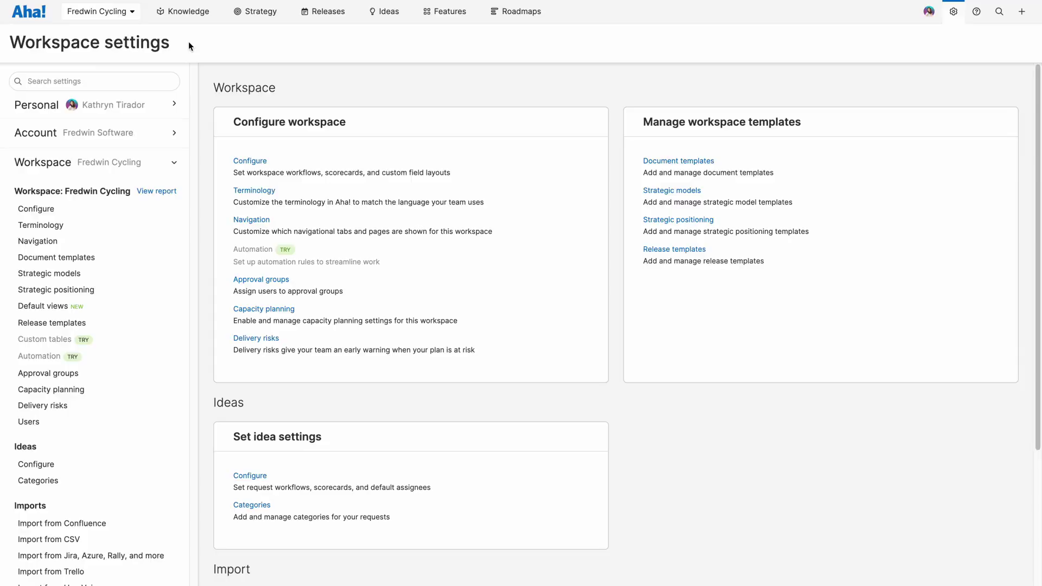
Create a Product workspace 'Fredwin Yoga' with prefix FYG under the Fredwin Software parent line
{"action": "left_click", "coordinate": [132, 11]}
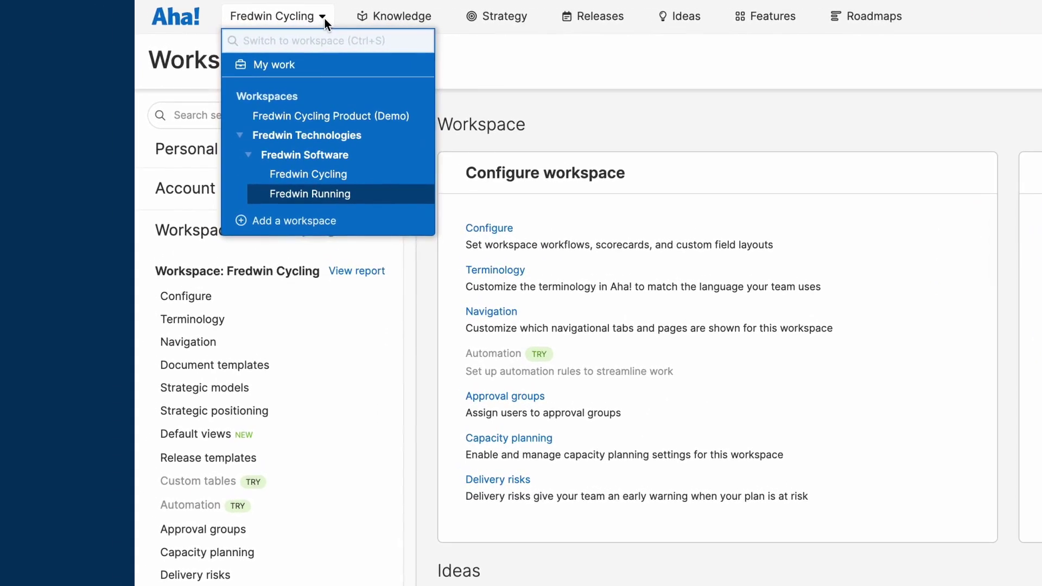
{"action": "left_click", "coordinate": [397, 226]}
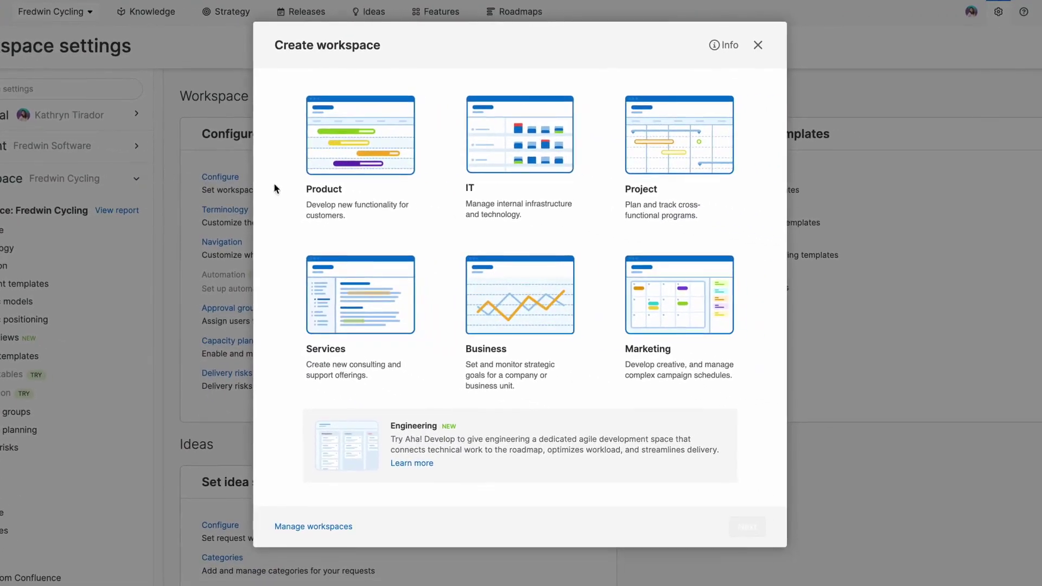
{"action": "left_click", "coordinate": [369, 188]}
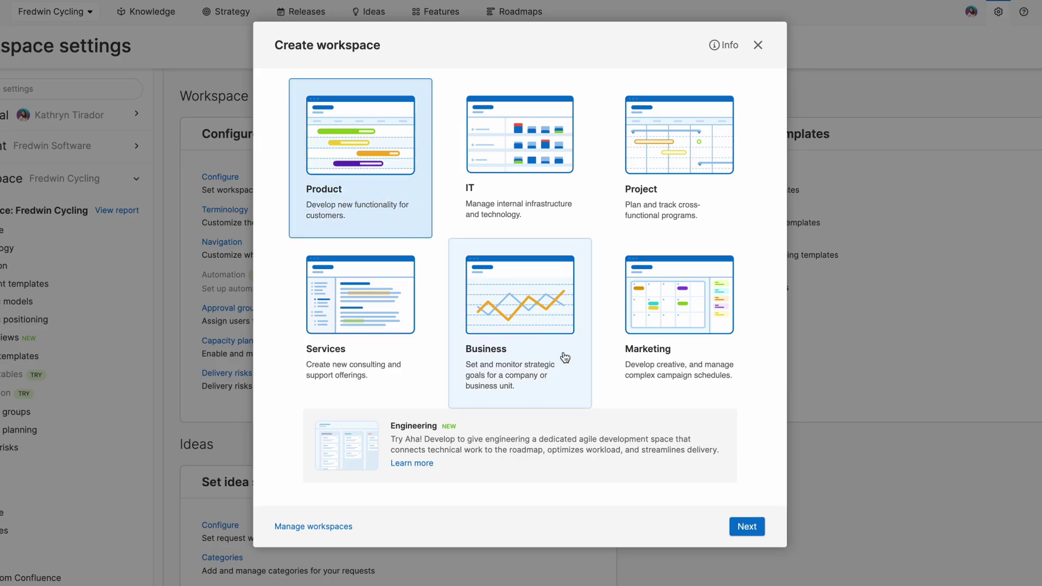
{"action": "left_click", "coordinate": [744, 524]}
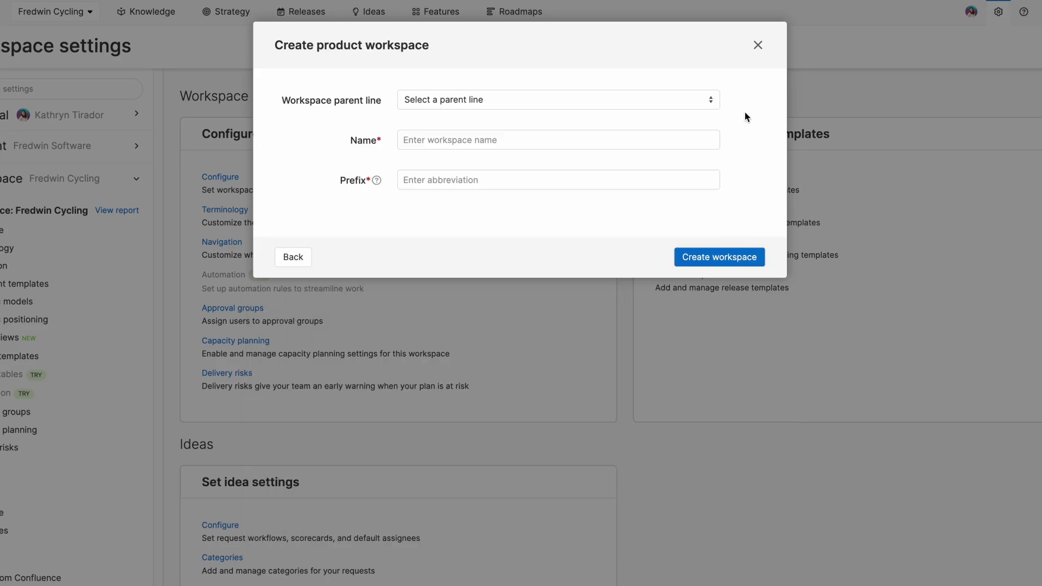
{"action": "left_click", "coordinate": [710, 100]}
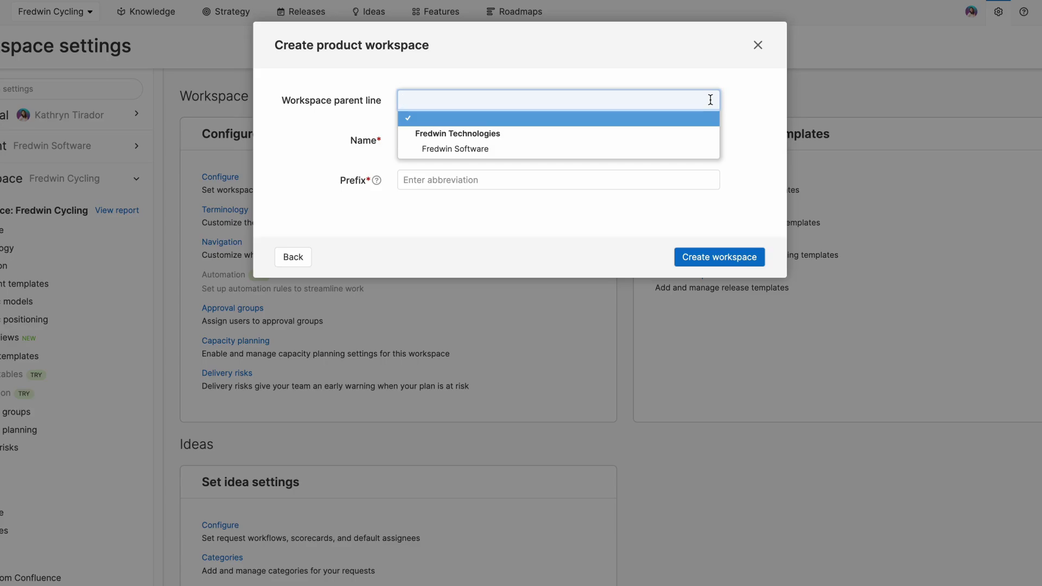
{"action": "left_click", "coordinate": [698, 148]}
{"action": "left_click", "coordinate": [698, 145]}
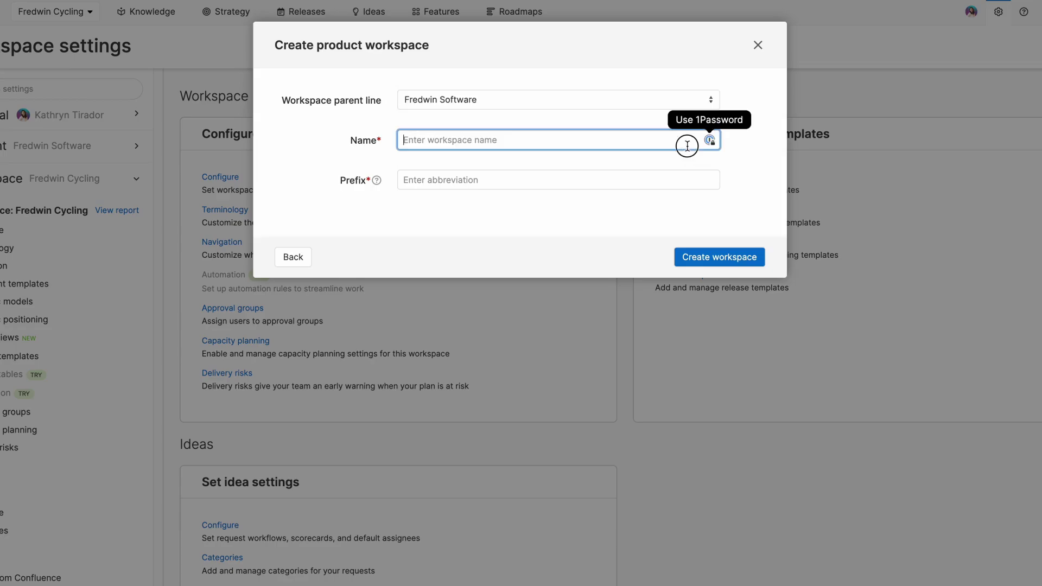
{"action": "type", "text": "Fredwin Yoga"}
{"action": "left_click", "coordinate": [635, 176]}
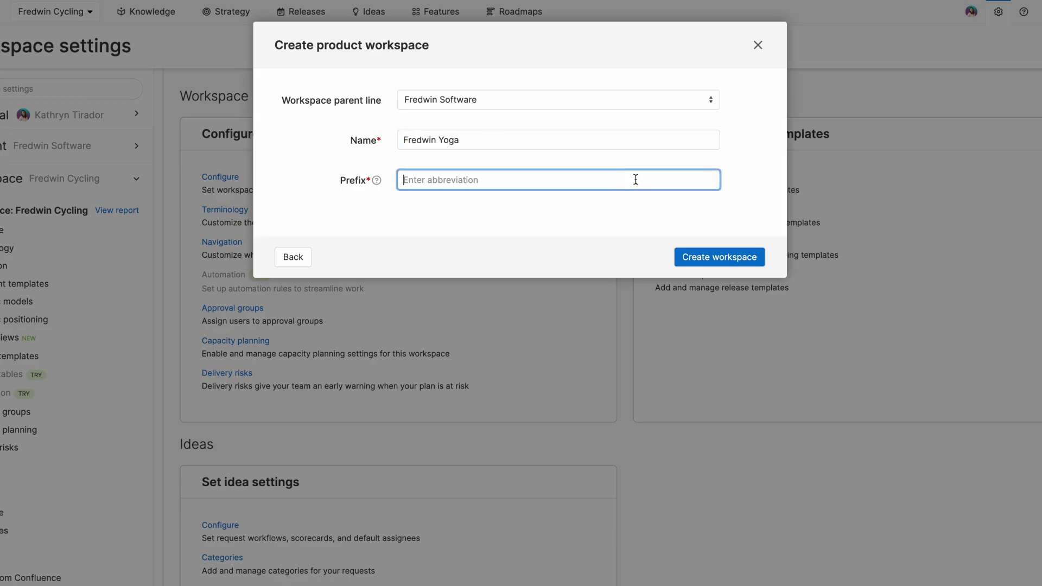
{"action": "type", "text": "FYG"}
{"action": "left_click", "coordinate": [717, 255]}
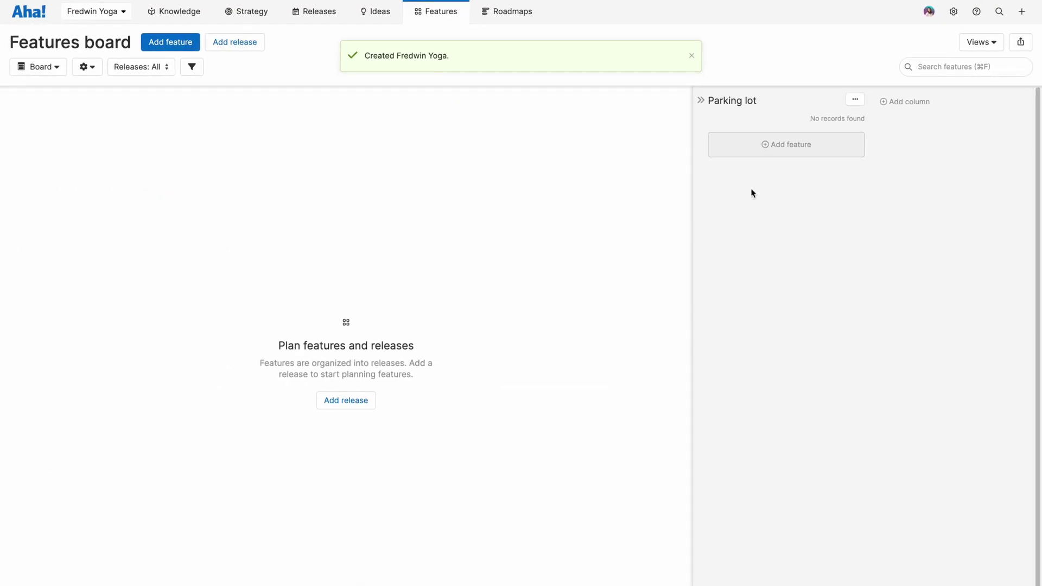
{"action": "left_click", "coordinate": [953, 11]}
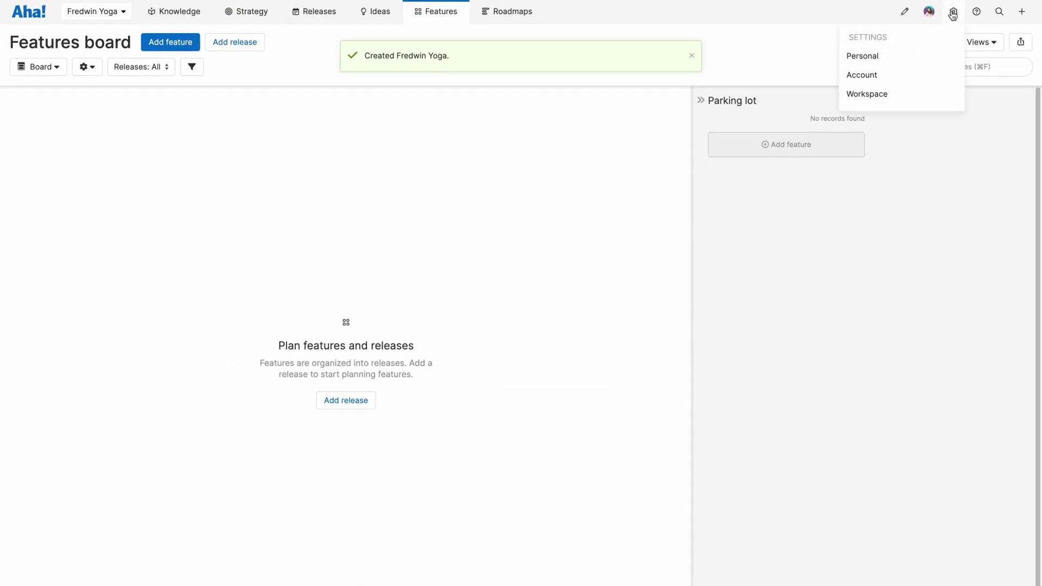
{"action": "left_click", "coordinate": [906, 94]}
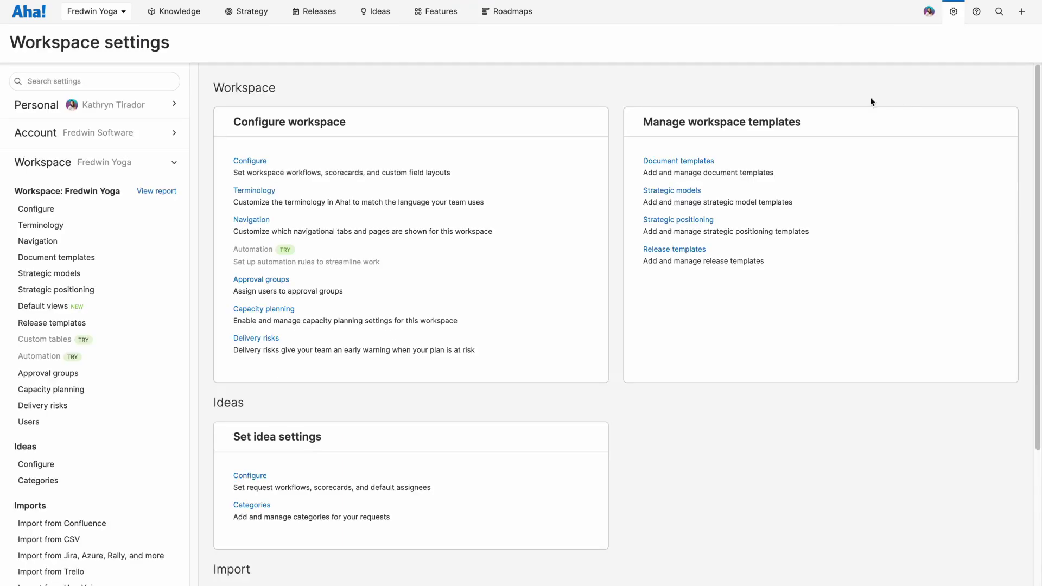
{"action": "left_click", "coordinate": [159, 211]}
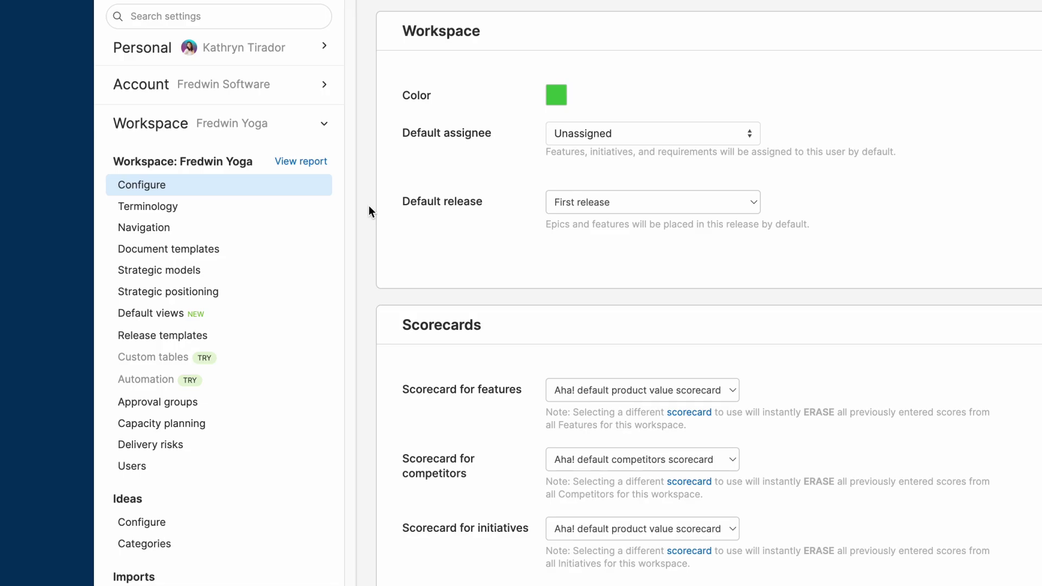
{"action": "scroll", "coordinate": [369, 205], "scroll_direction": "down", "scroll_amount": 6}
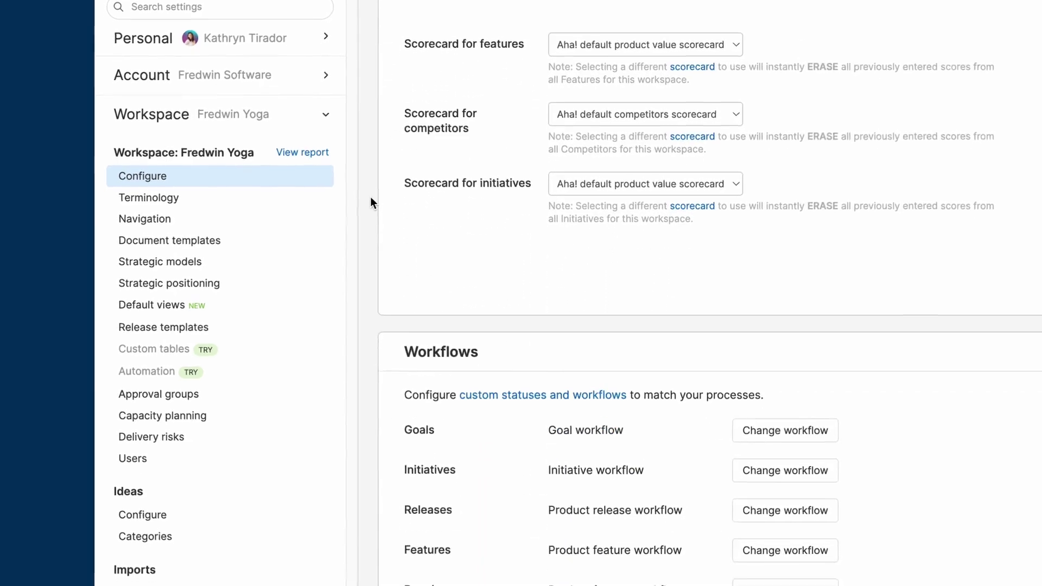
{"action": "scroll", "coordinate": [375, 179], "scroll_direction": "down", "scroll_amount": 3}
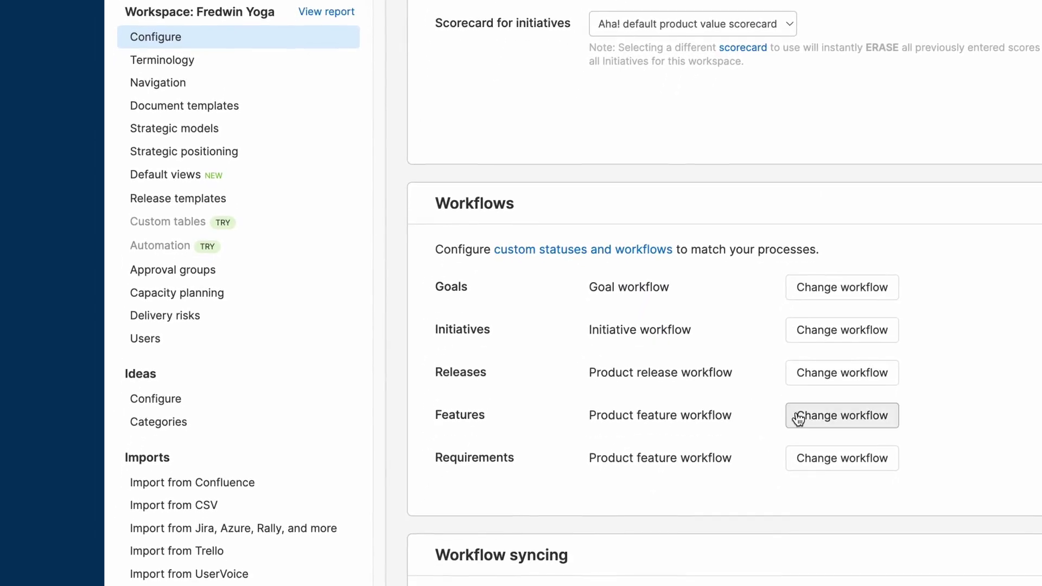
Switch the Features workflow to 'Fredwin features' and confirm the feature status update
{"action": "left_click", "coordinate": [799, 417]}
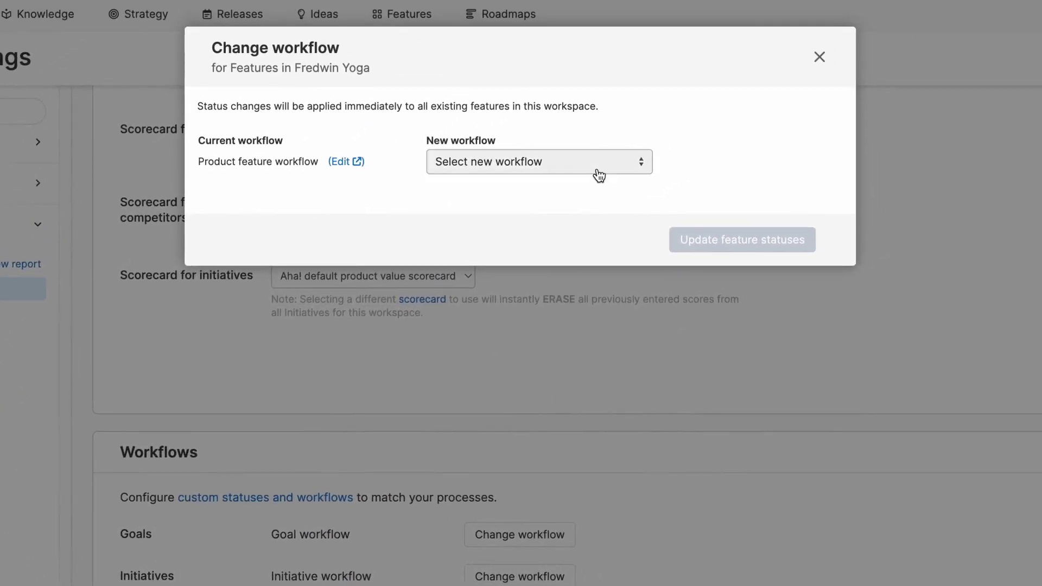
{"action": "left_click", "coordinate": [598, 170]}
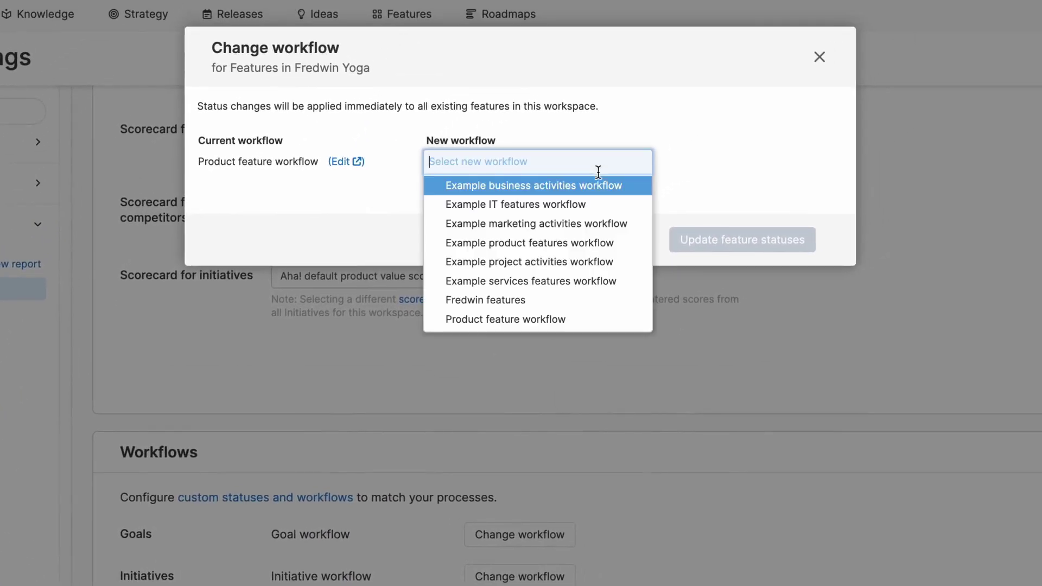
{"action": "left_click", "coordinate": [597, 301]}
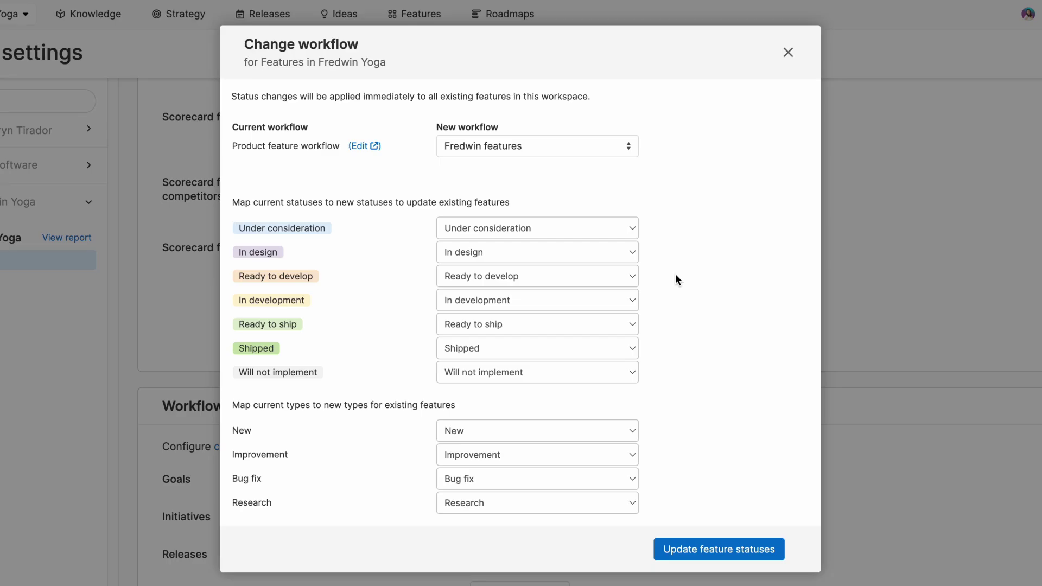
{"action": "left_click", "coordinate": [701, 548]}
{"action": "left_click", "coordinate": [416, 151]}
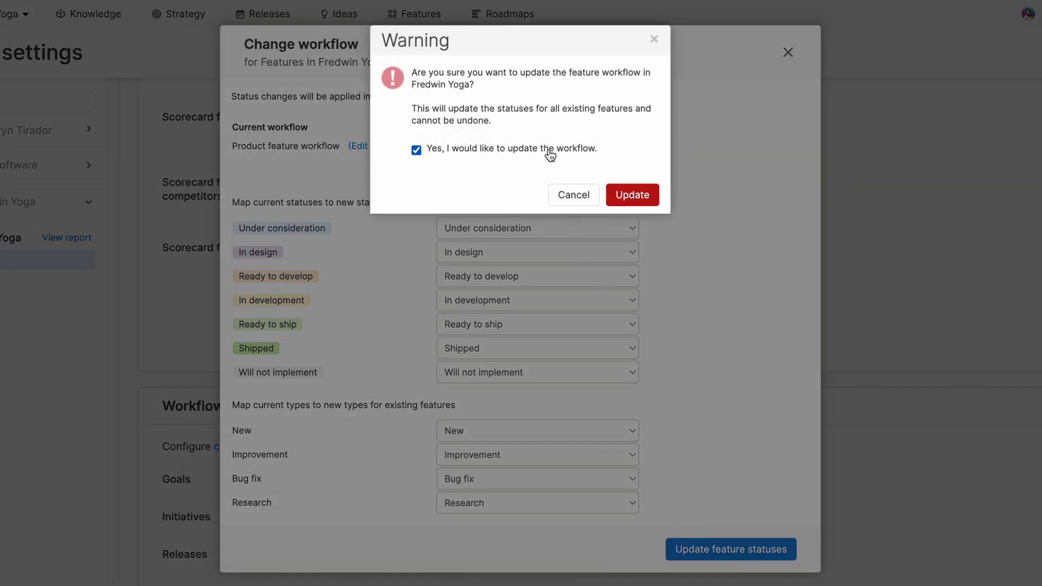
{"action": "left_click", "coordinate": [634, 199]}
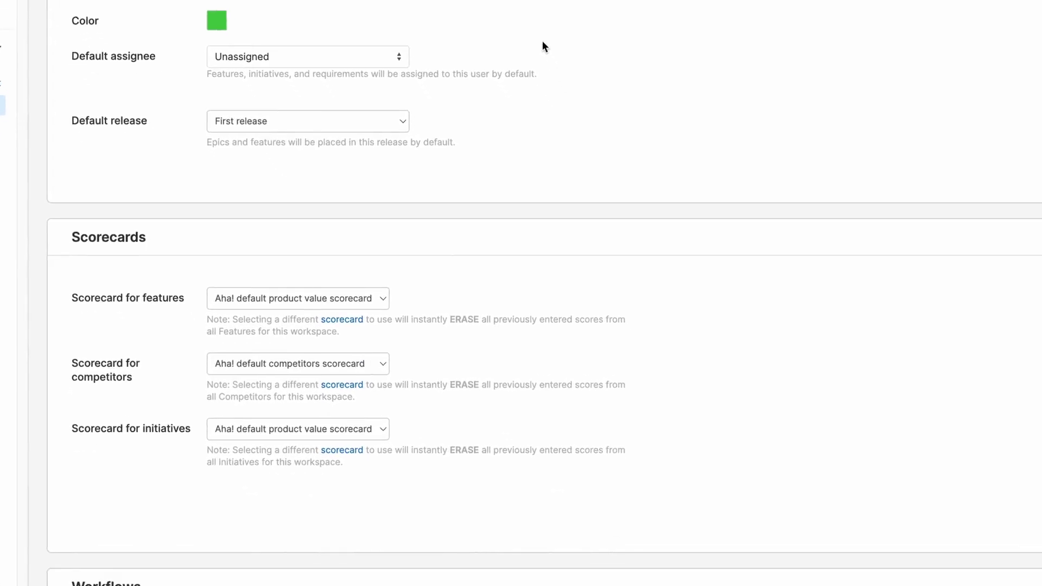
{"action": "scroll", "coordinate": [524, 10], "scroll_direction": "down", "scroll_amount": 5}
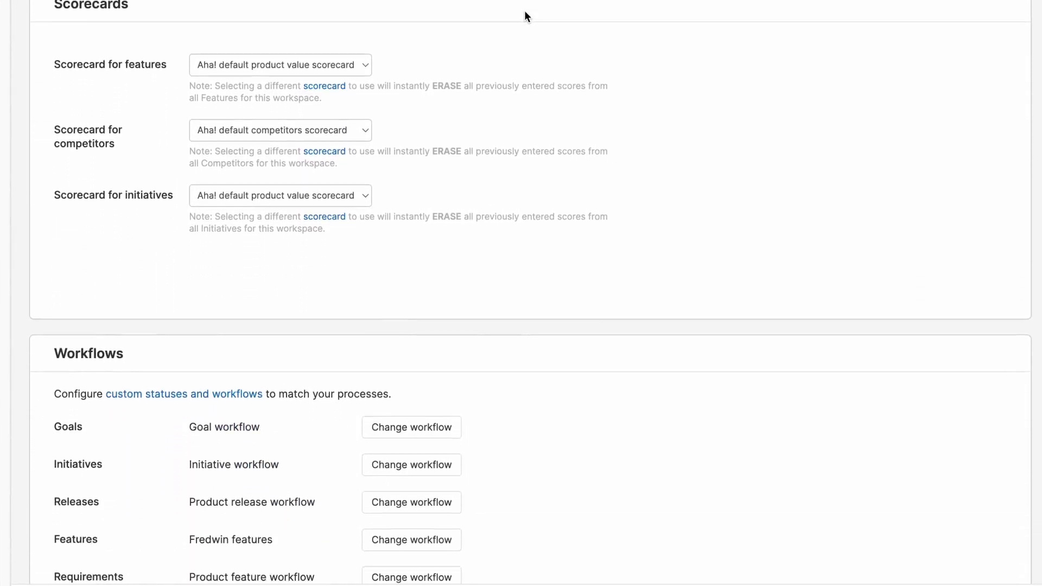
{"action": "scroll", "coordinate": [524, 11], "scroll_direction": "down", "scroll_amount": 6}
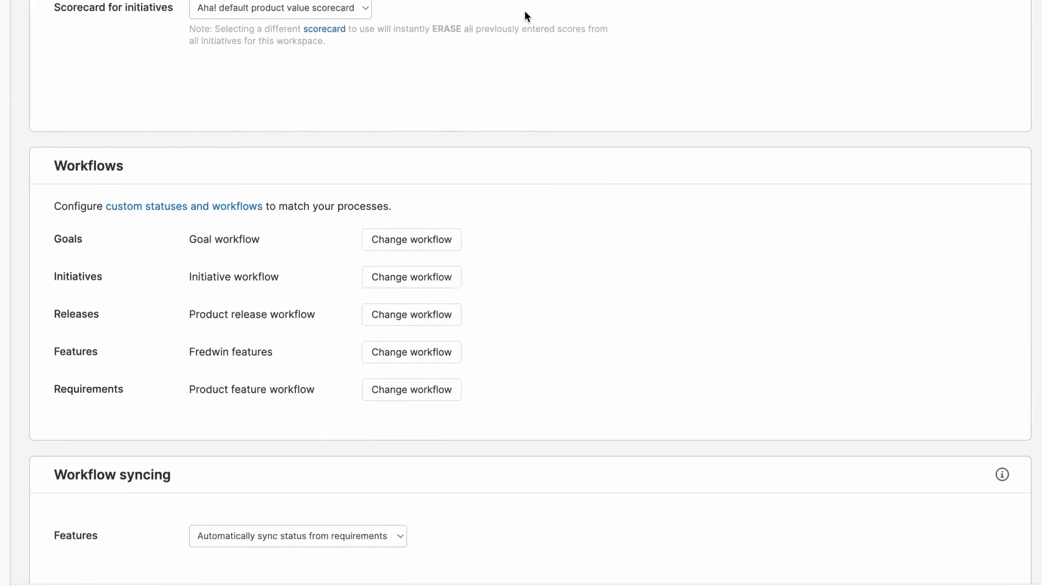
{"action": "scroll", "coordinate": [524, 10], "scroll_direction": "down", "scroll_amount": 6}
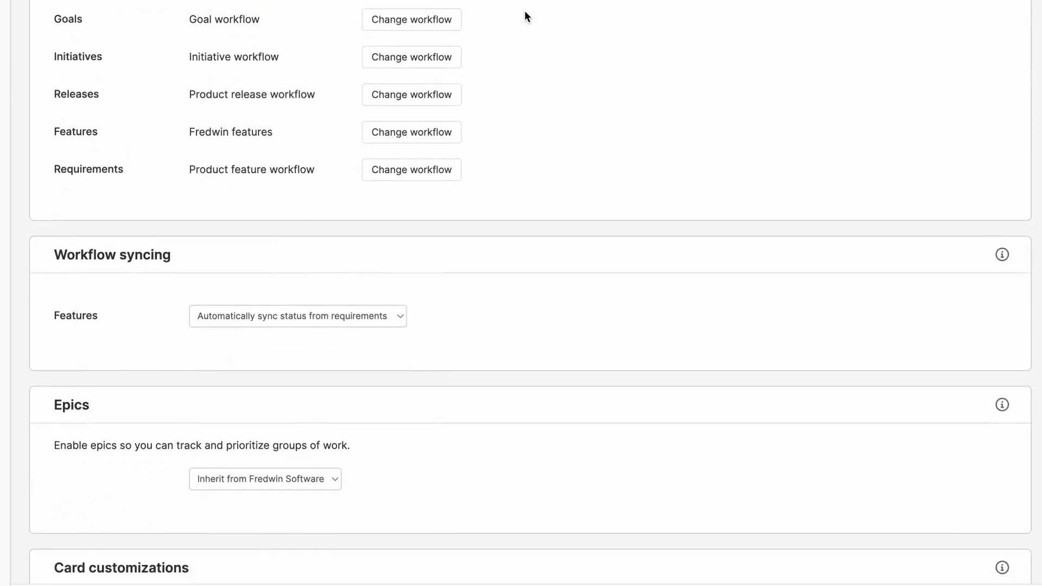
{"action": "scroll", "coordinate": [524, 10], "scroll_direction": "down", "scroll_amount": 5}
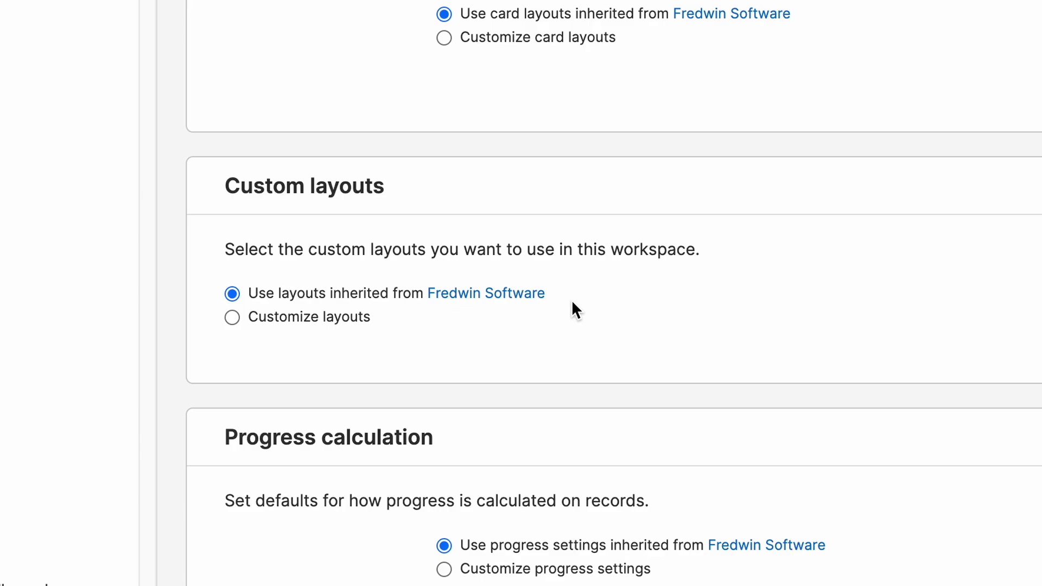
Customize layouts so Features records use the 'Fredwin yoga features' layout
{"action": "left_click", "coordinate": [358, 317]}
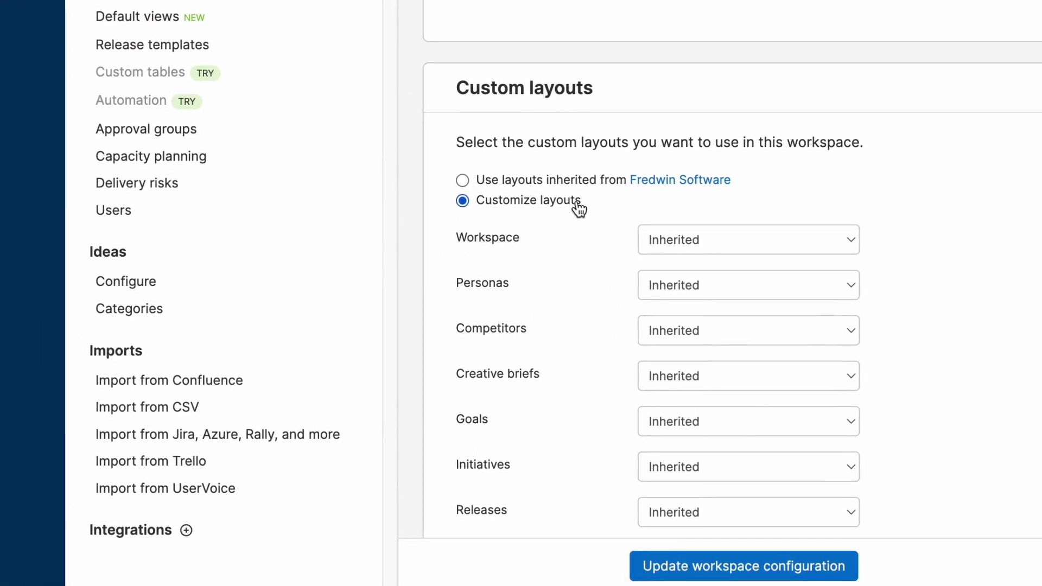
{"action": "scroll", "coordinate": [582, 202], "scroll_direction": "down", "scroll_amount": 6}
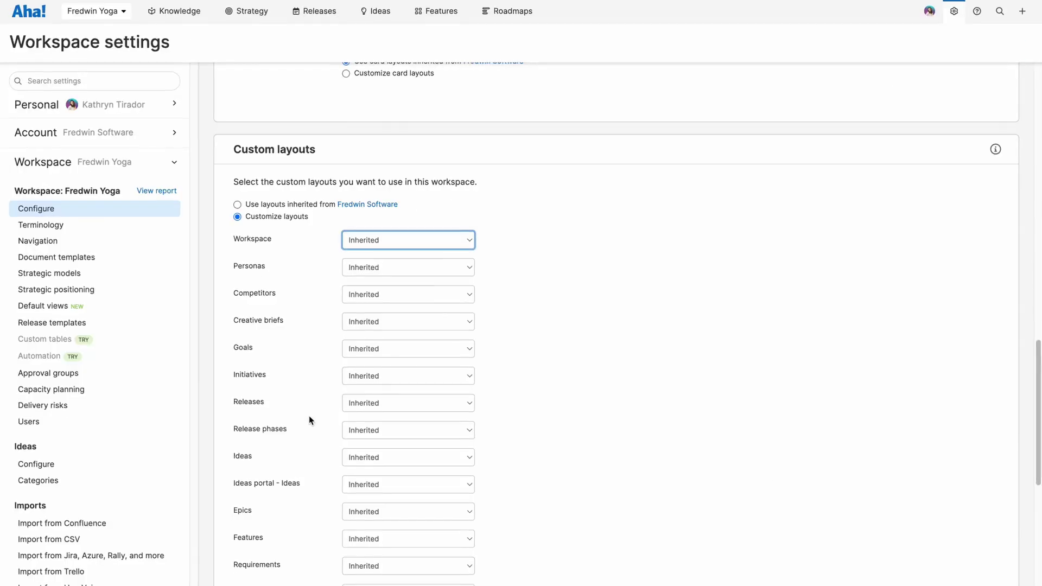
{"action": "left_click", "coordinate": [601, 496]}
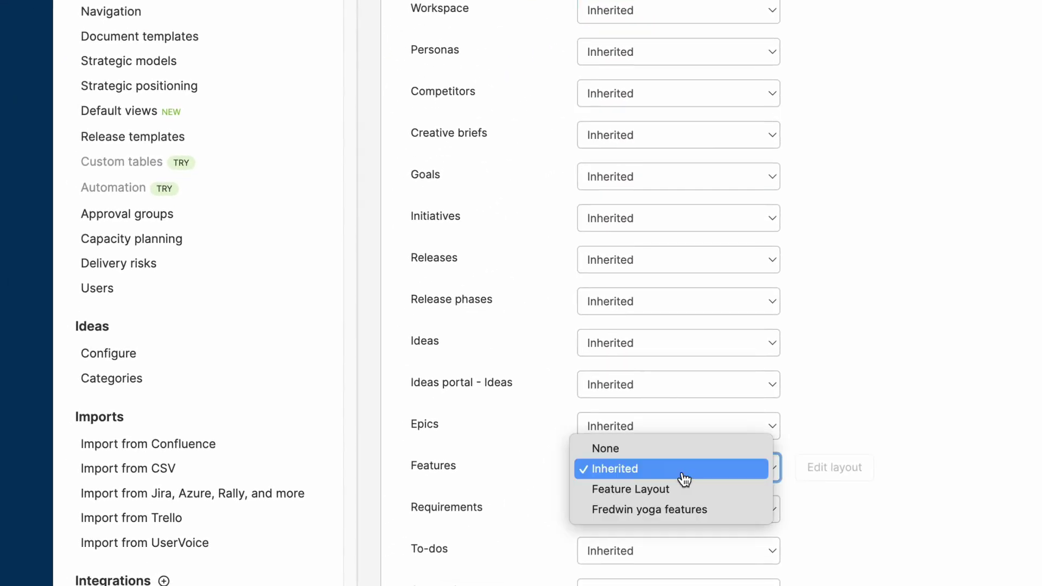
{"action": "left_click", "coordinate": [712, 510]}
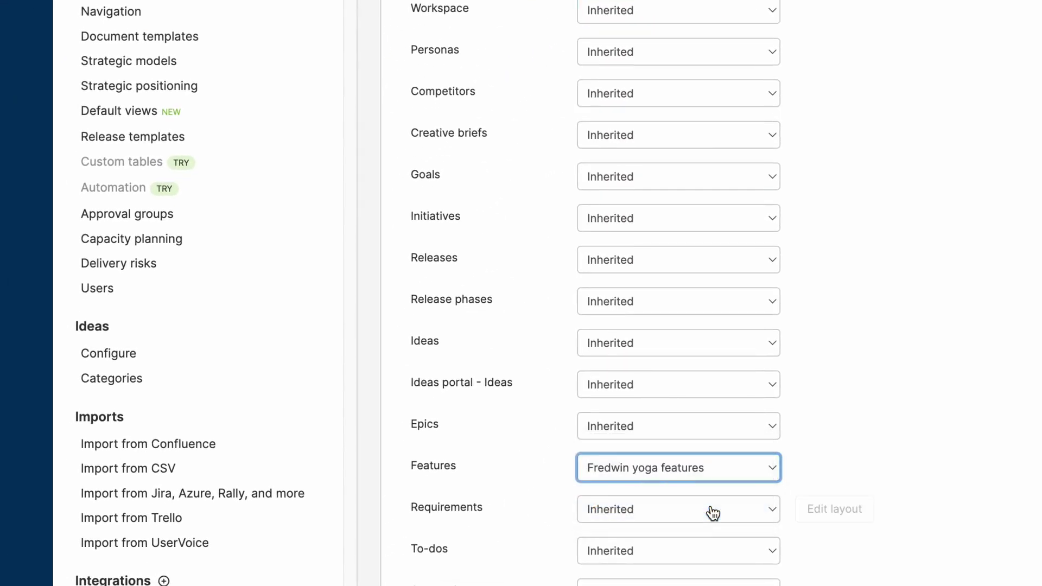
{"action": "scroll", "coordinate": [872, 466], "scroll_direction": "down", "scroll_amount": 5}
{"action": "scroll", "coordinate": [800, 550], "scroll_direction": "down", "scroll_amount": 6}
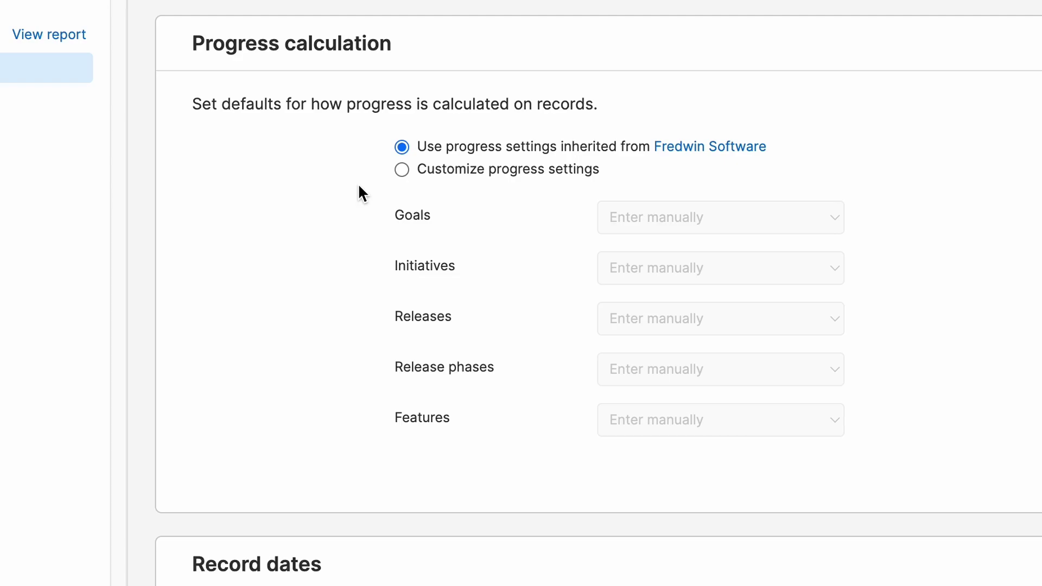
Customize progress: features from requirements completed, initiatives from features progress, goals from initiatives, then save
{"action": "left_click", "coordinate": [401, 170]}
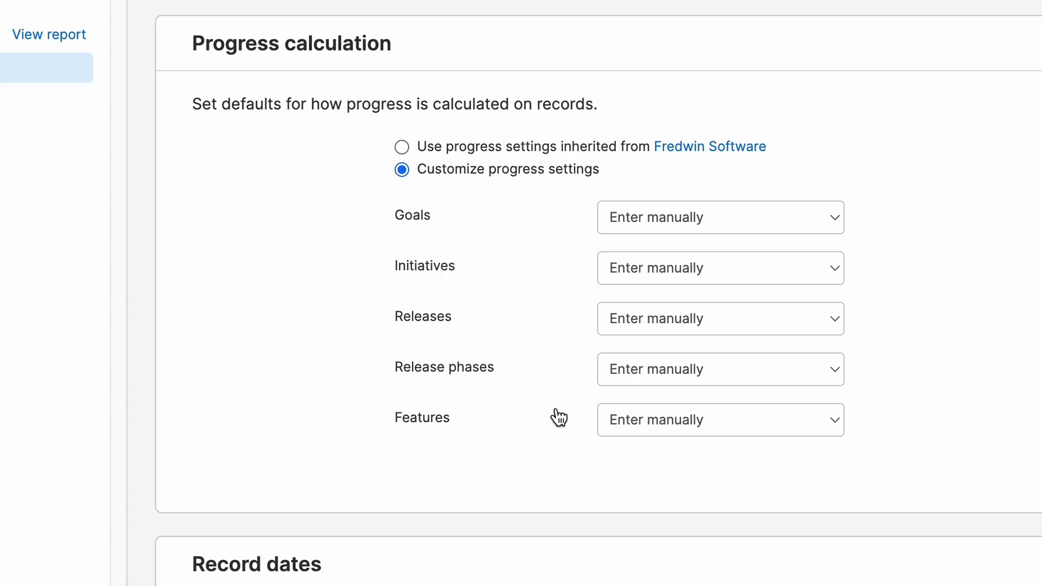
{"action": "left_click", "coordinate": [819, 429]}
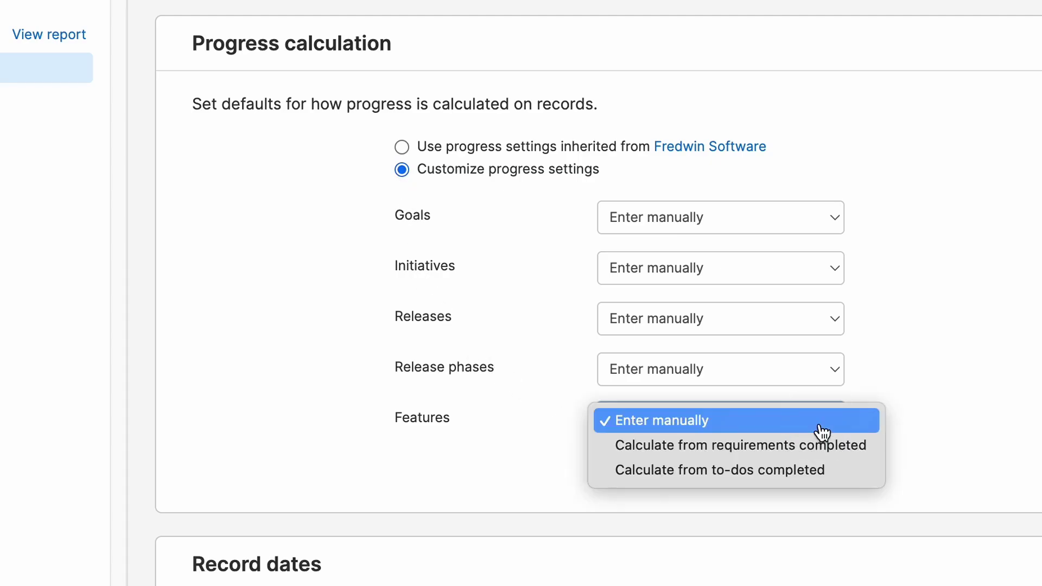
{"action": "left_click", "coordinate": [860, 456]}
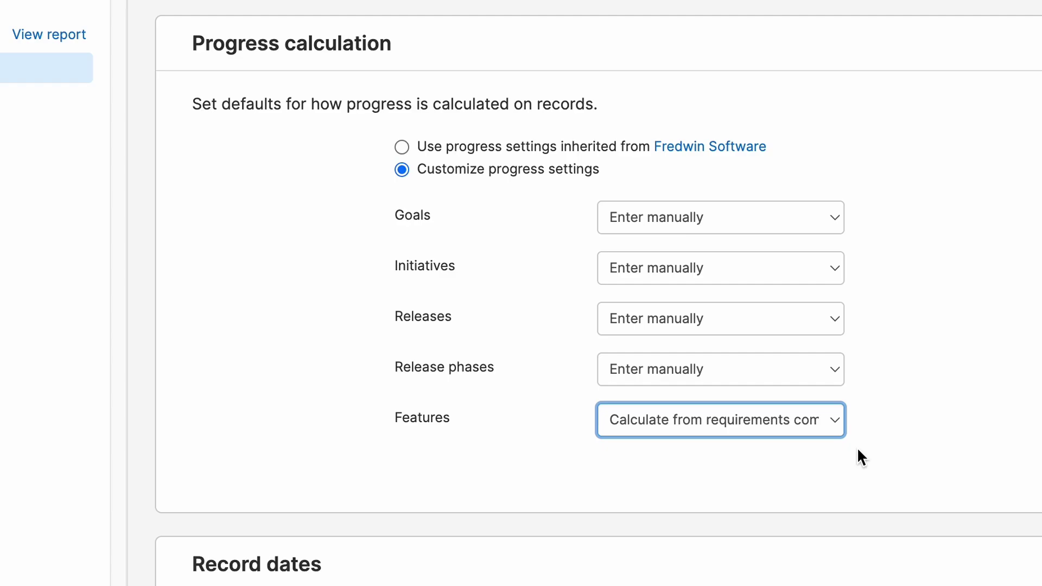
{"action": "left_click", "coordinate": [829, 280]}
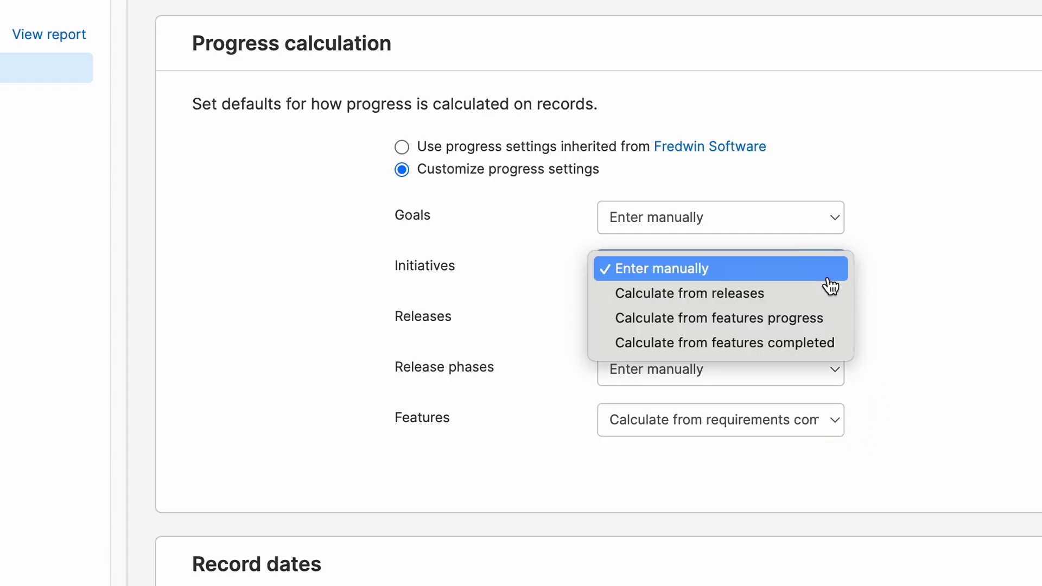
{"action": "left_click", "coordinate": [827, 319]}
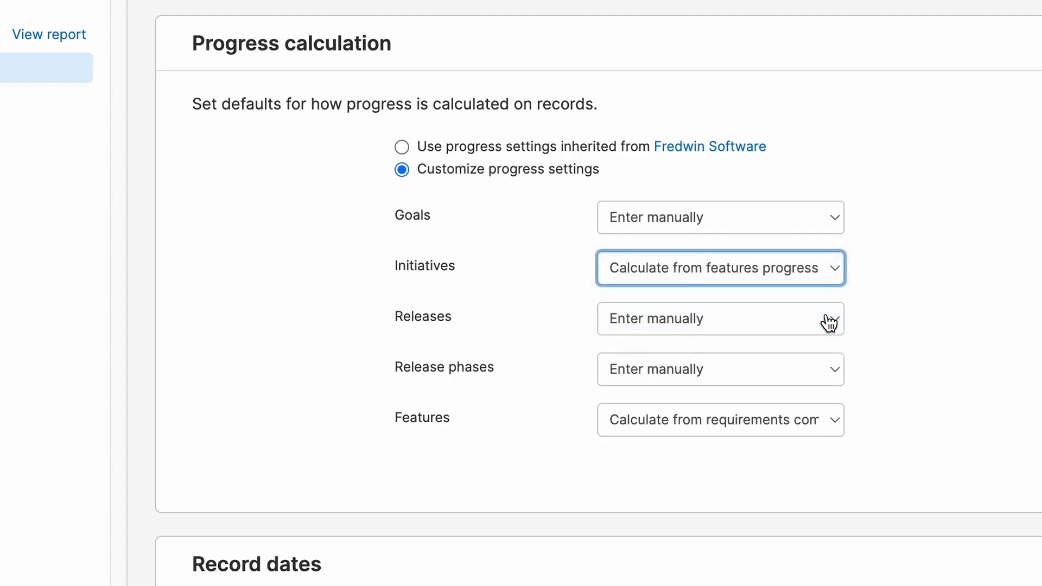
{"action": "left_click", "coordinate": [826, 224]}
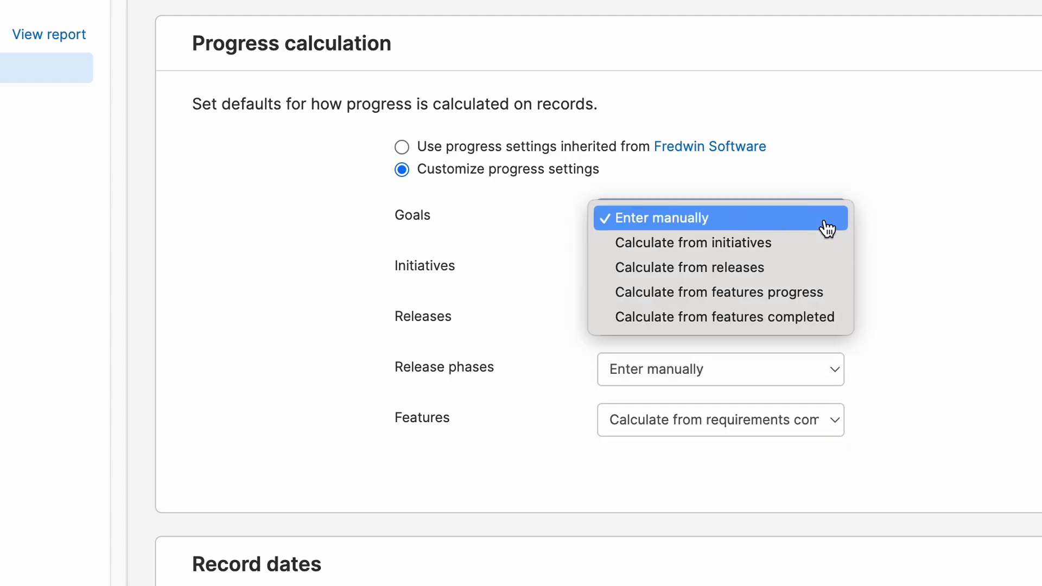
{"action": "left_click", "coordinate": [818, 243]}
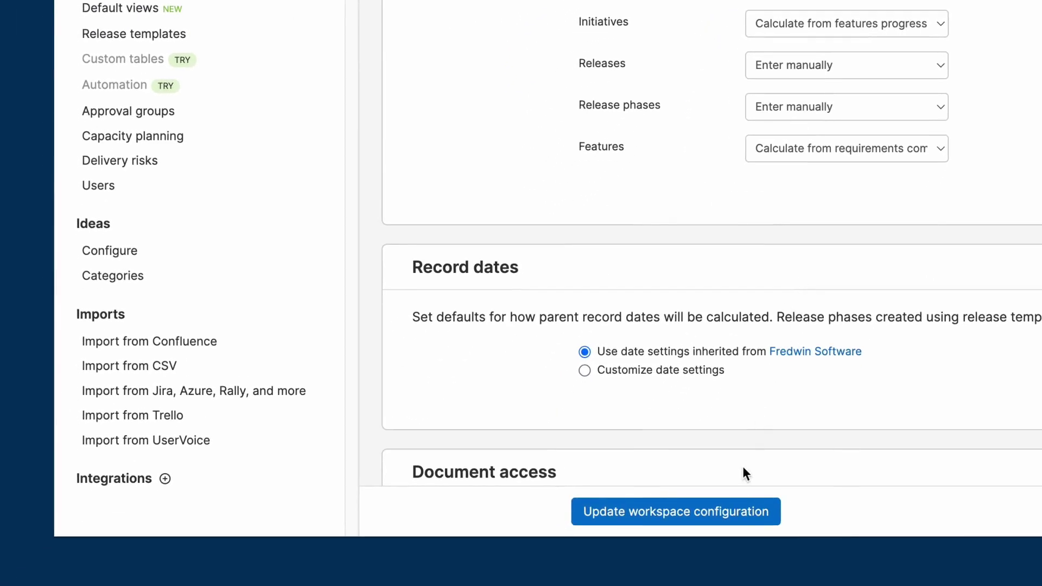
{"action": "left_click", "coordinate": [728, 512]}
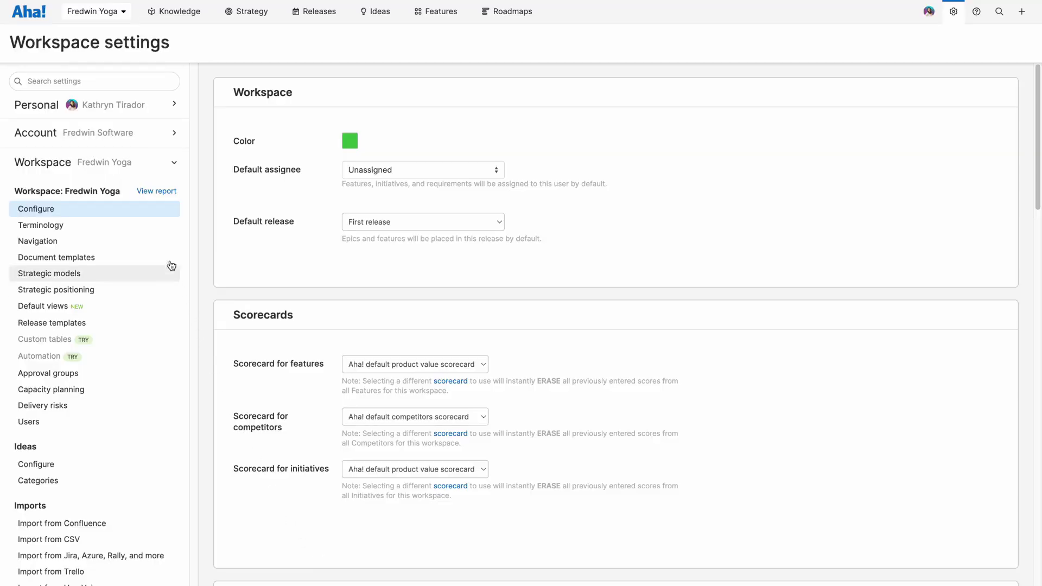
Switch Fredwin Yoga to custom terminology, then go to its Navigation settings
{"action": "left_click", "coordinate": [153, 226]}
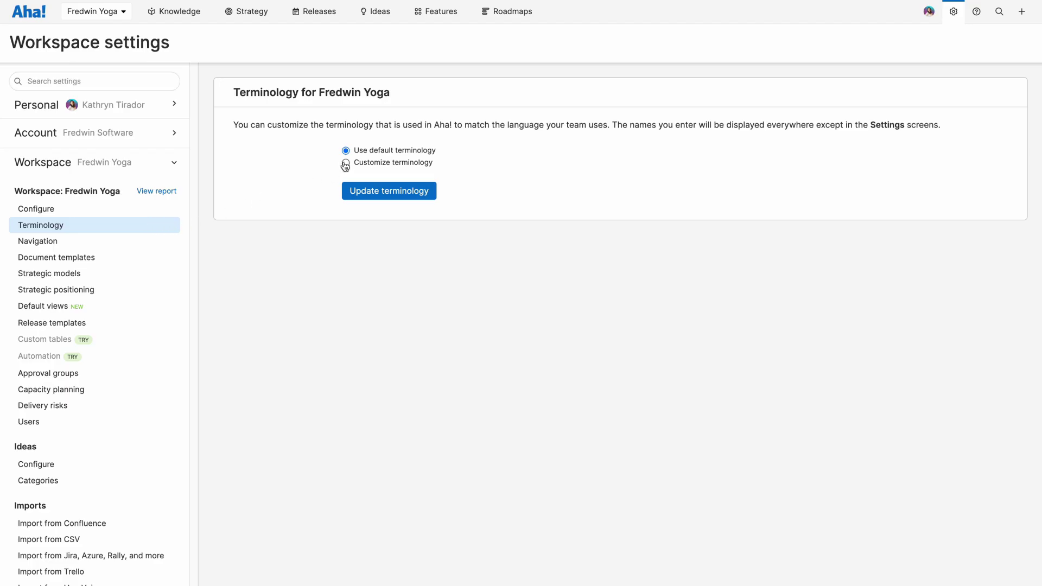
{"action": "left_click", "coordinate": [346, 164]}
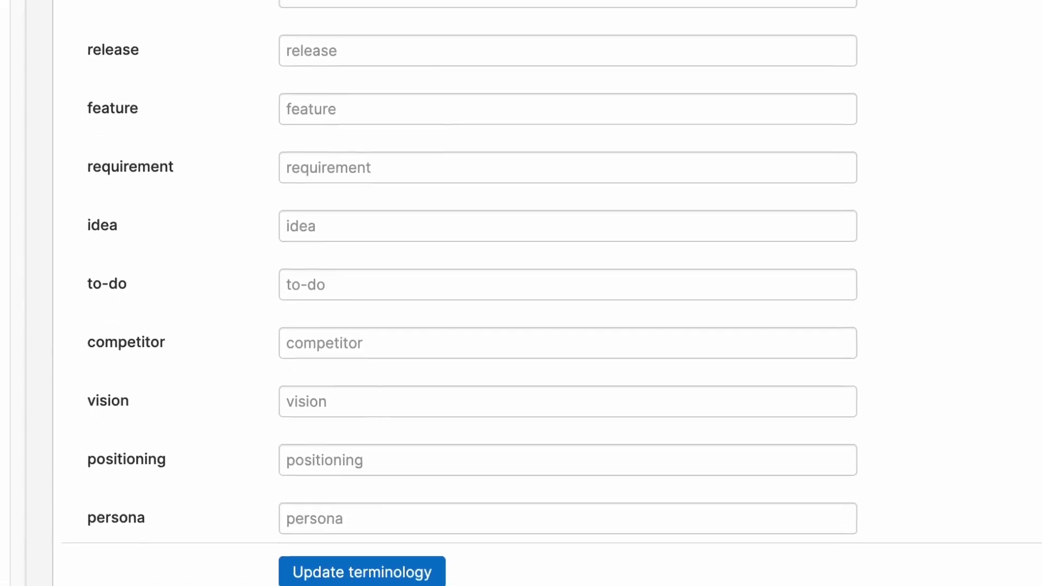
{"action": "left_click", "coordinate": [379, 291]}
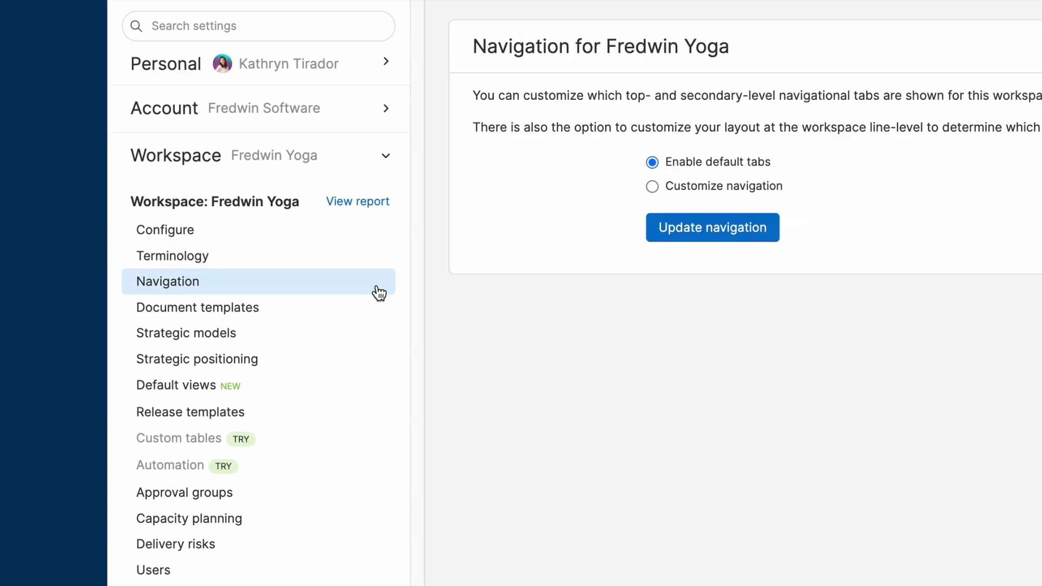
Customize the navigation tabs and switch on the Calendar tab under Releases
{"action": "left_click", "coordinate": [652, 186]}
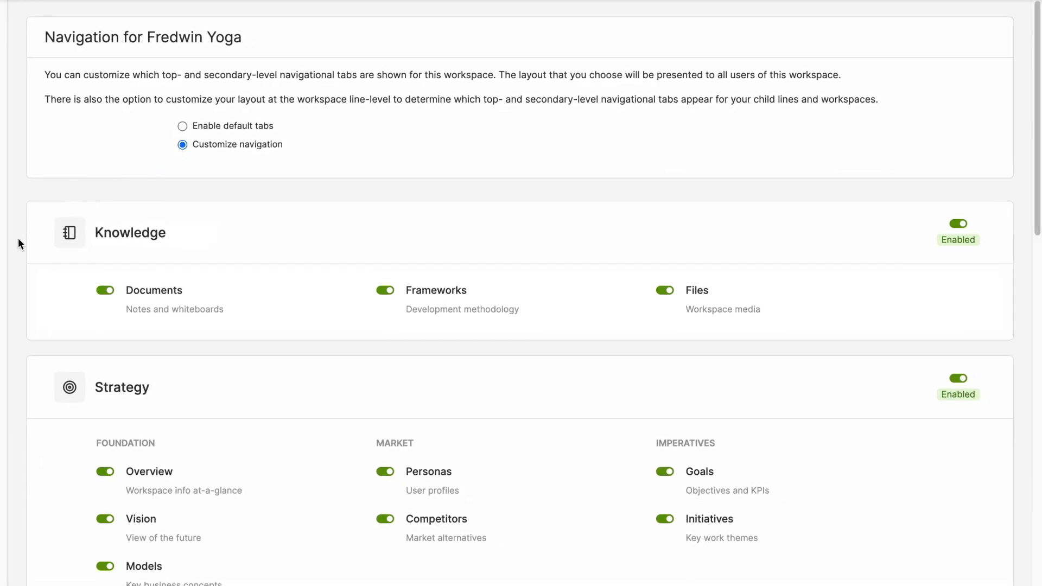
{"action": "scroll", "coordinate": [18, 239], "scroll_direction": "down", "scroll_amount": 4}
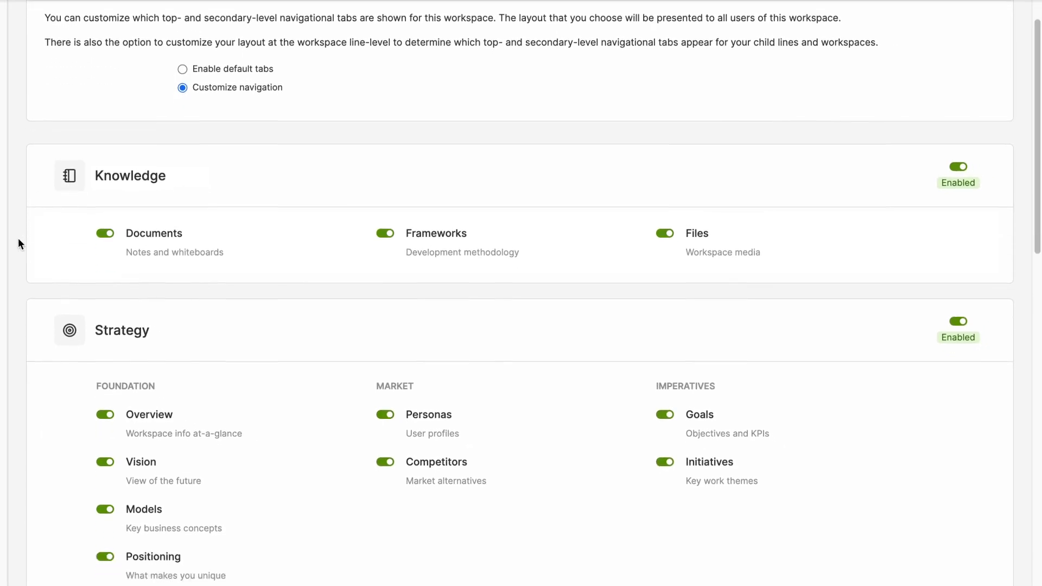
{"action": "scroll", "coordinate": [18, 243], "scroll_direction": "down", "scroll_amount": 3}
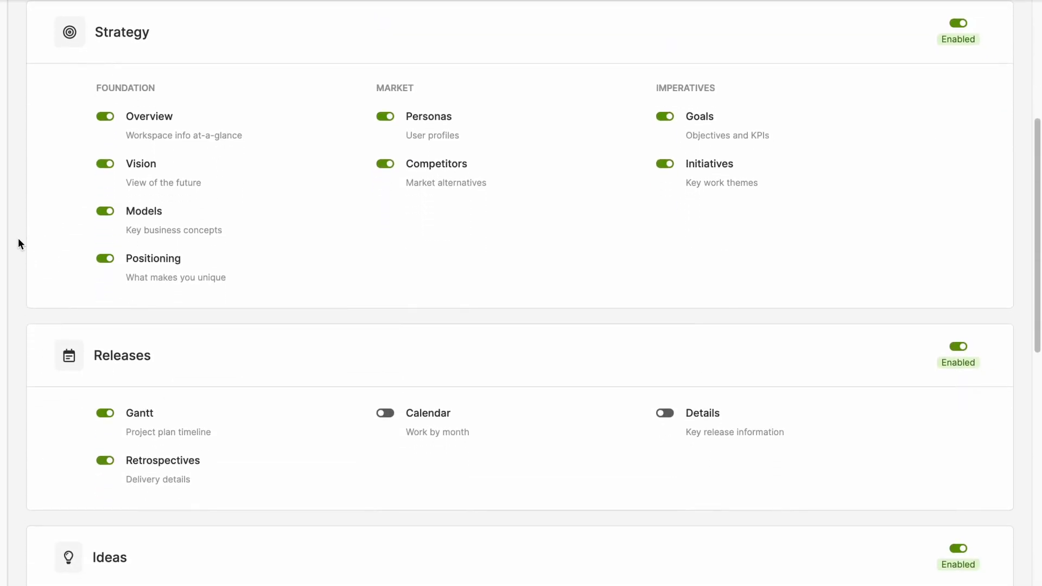
{"action": "scroll", "coordinate": [18, 243], "scroll_direction": "down", "scroll_amount": 2}
{"action": "scroll", "coordinate": [18, 243], "scroll_direction": "down", "scroll_amount": 2}
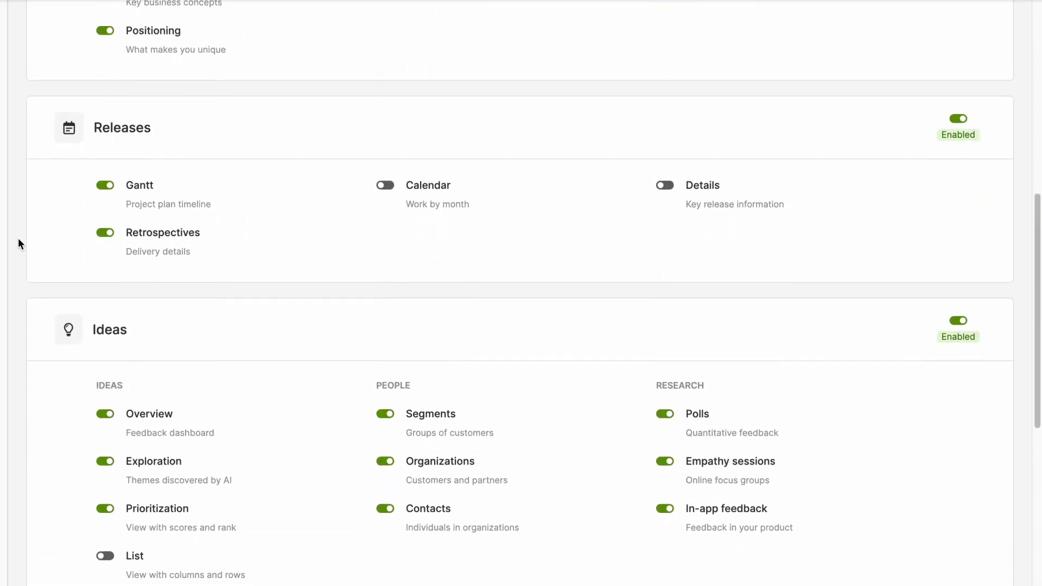
{"action": "scroll", "coordinate": [18, 243], "scroll_direction": "down", "scroll_amount": 4}
{"action": "scroll", "coordinate": [19, 242], "scroll_direction": "down", "scroll_amount": 4}
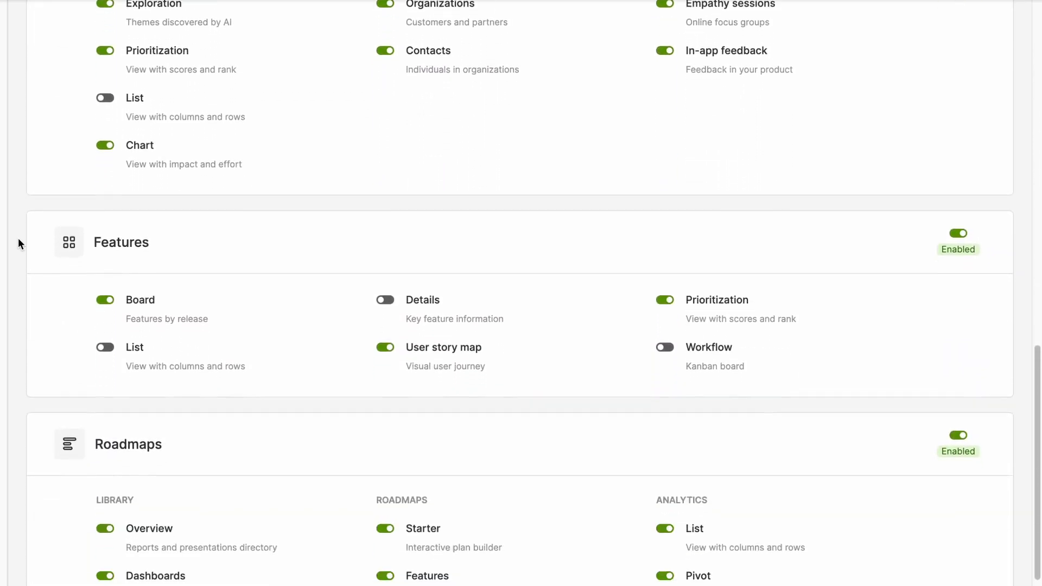
{"action": "scroll", "coordinate": [18, 241], "scroll_direction": "up", "scroll_amount": 4}
{"action": "scroll", "coordinate": [18, 243], "scroll_direction": "up", "scroll_amount": 4}
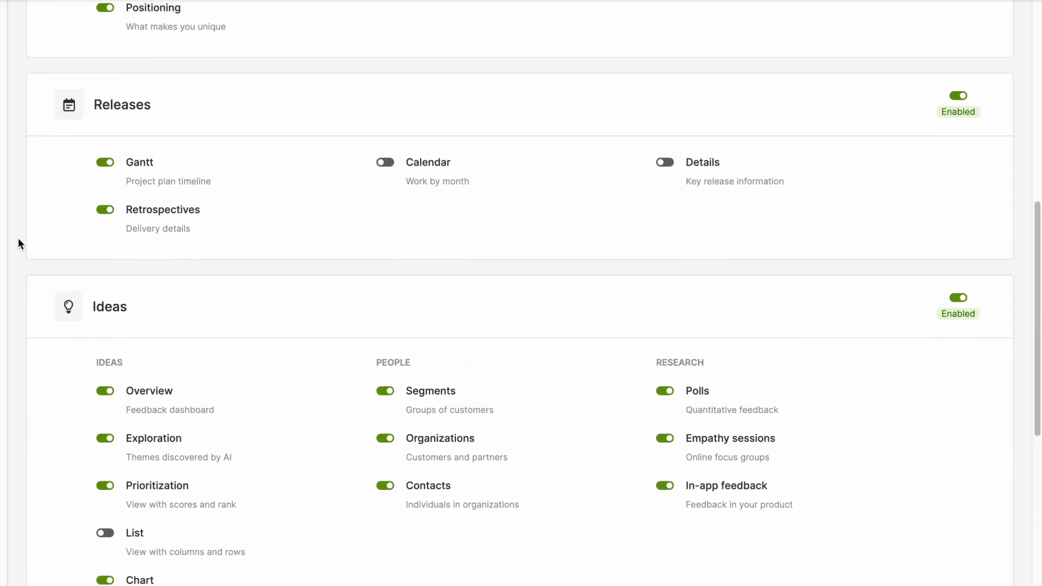
{"action": "left_click", "coordinate": [386, 165]}
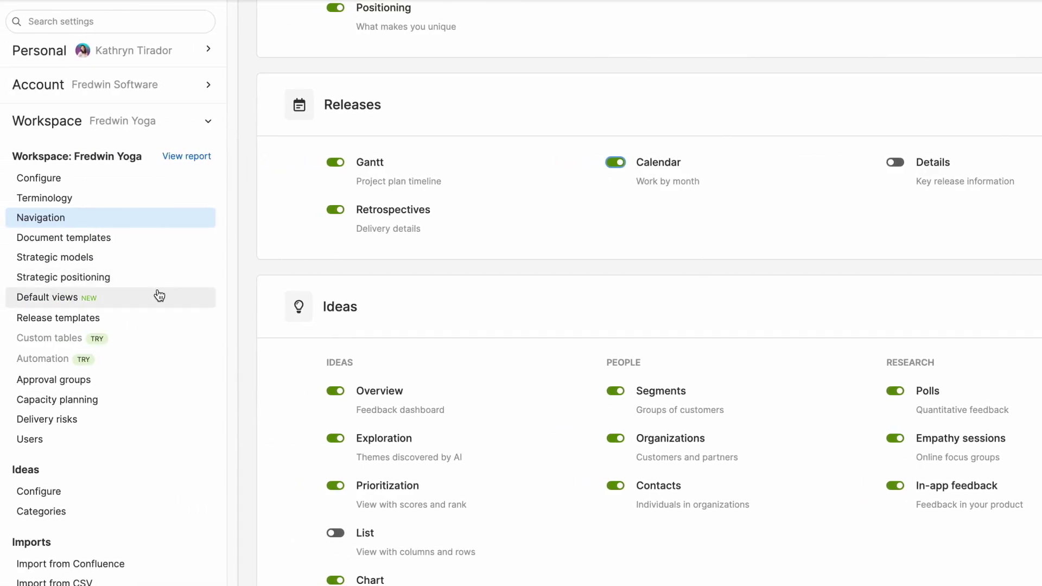
Review the Default views settings for the Releases and Analytics views
{"action": "left_click", "coordinate": [159, 296]}
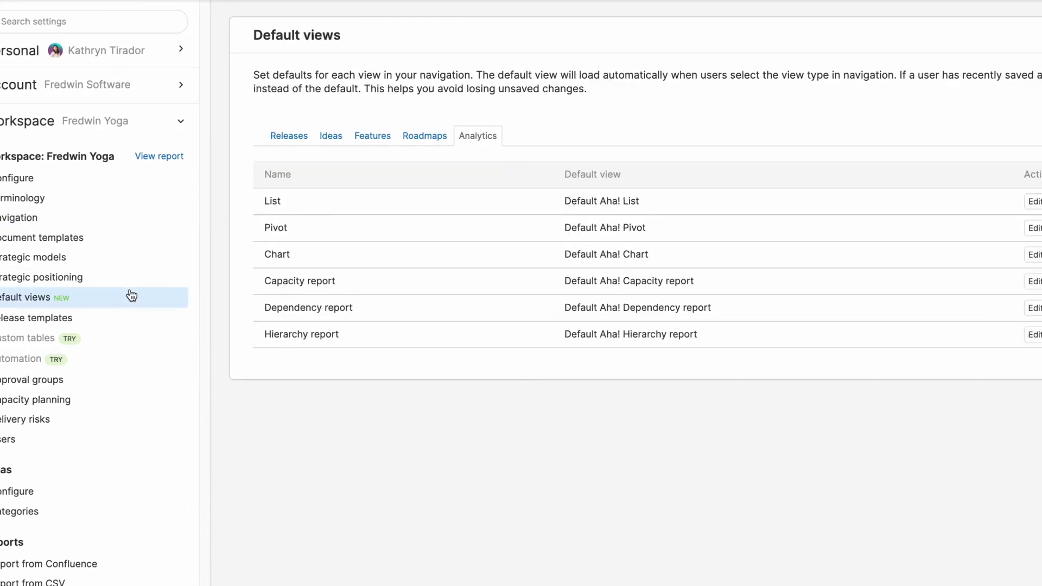
{"action": "left_click", "coordinate": [174, 140]}
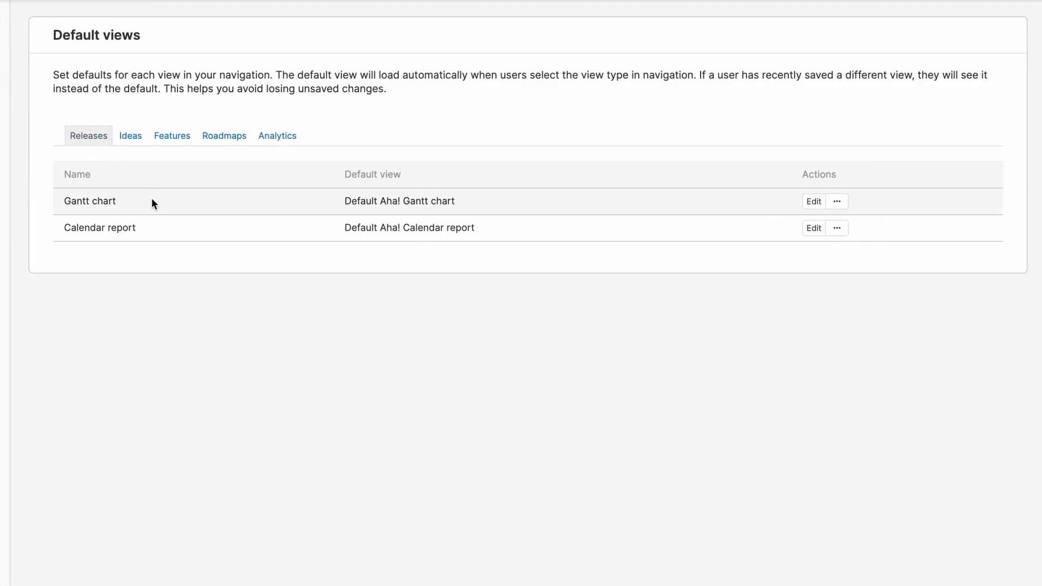
{"action": "left_click", "coordinate": [277, 139]}
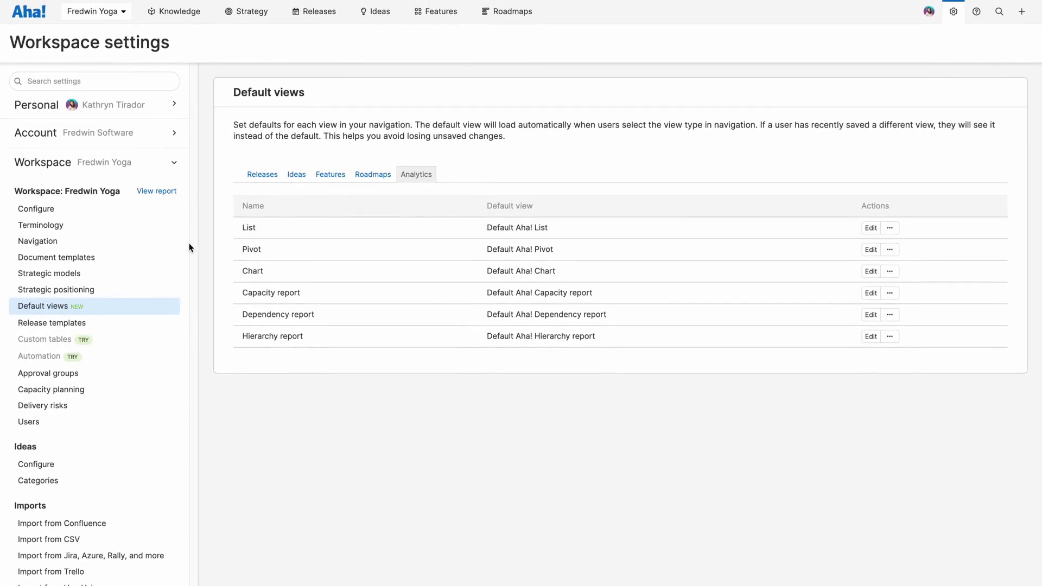
Browse Document templates, Strategic models and Strategic positioning, ending on the Release templates list
{"action": "left_click", "coordinate": [159, 262]}
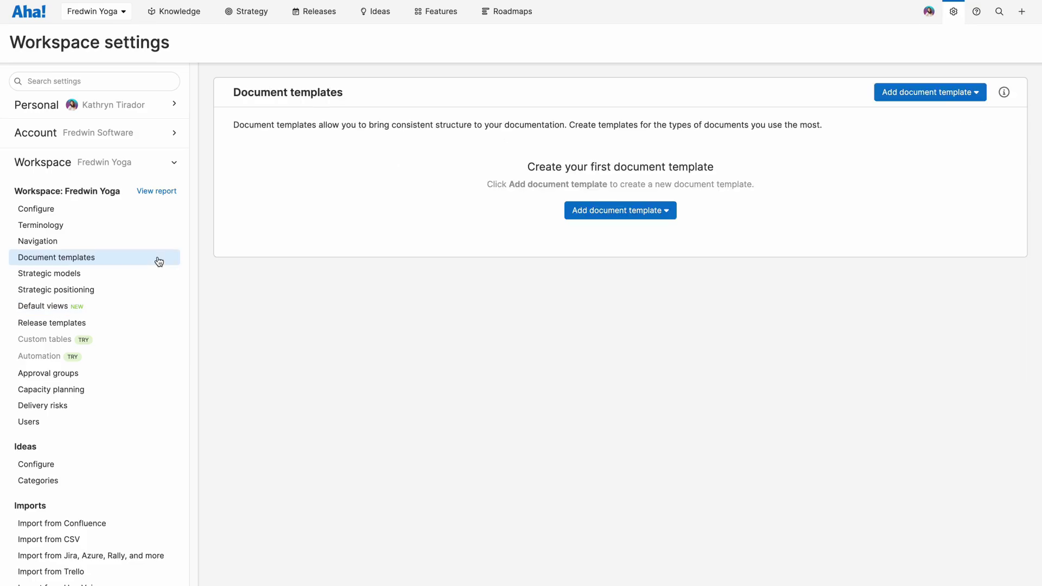
{"action": "left_click", "coordinate": [155, 277]}
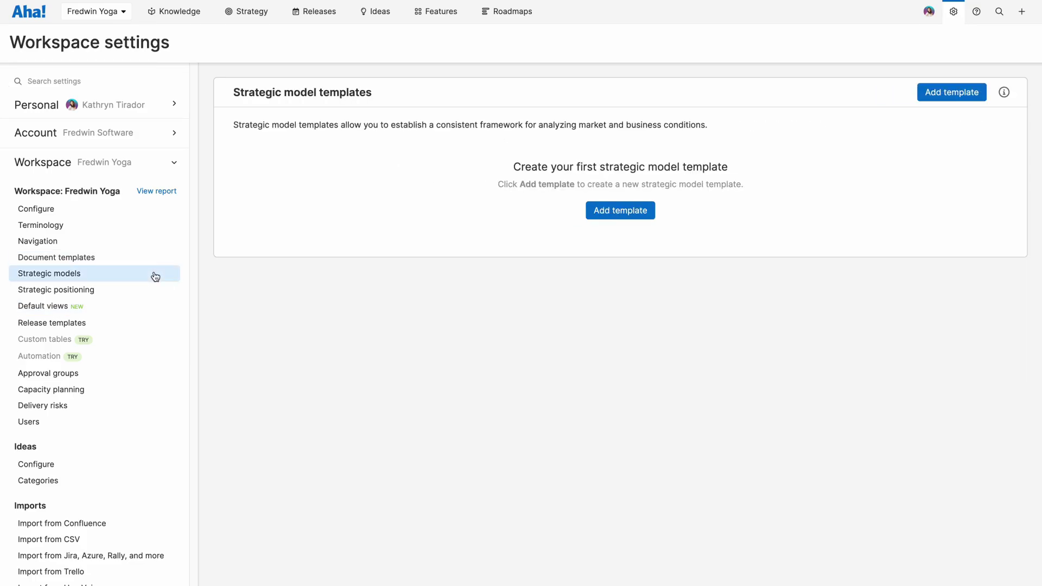
{"action": "left_click", "coordinate": [152, 292]}
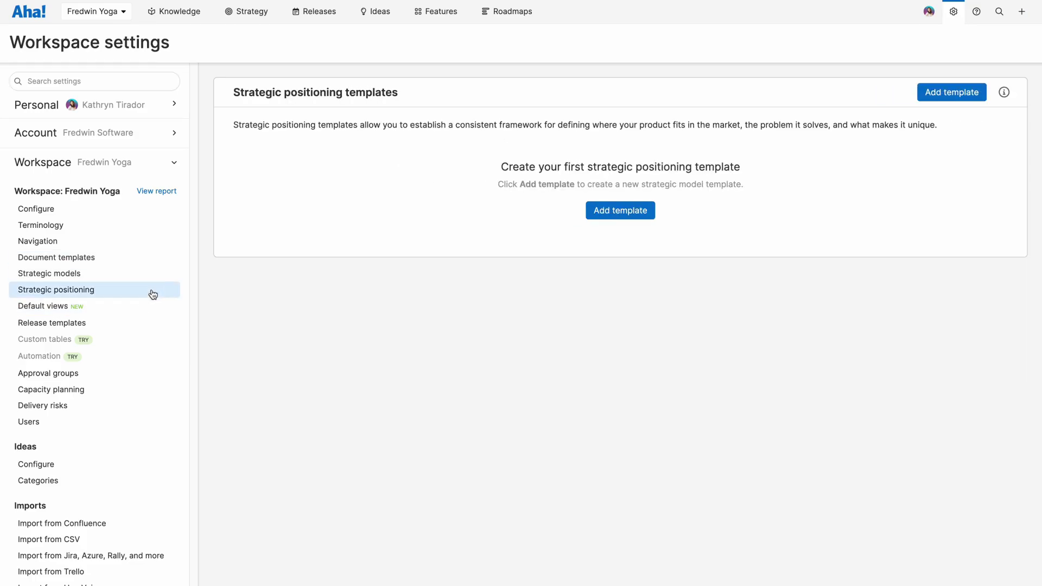
{"action": "left_click", "coordinate": [153, 330]}
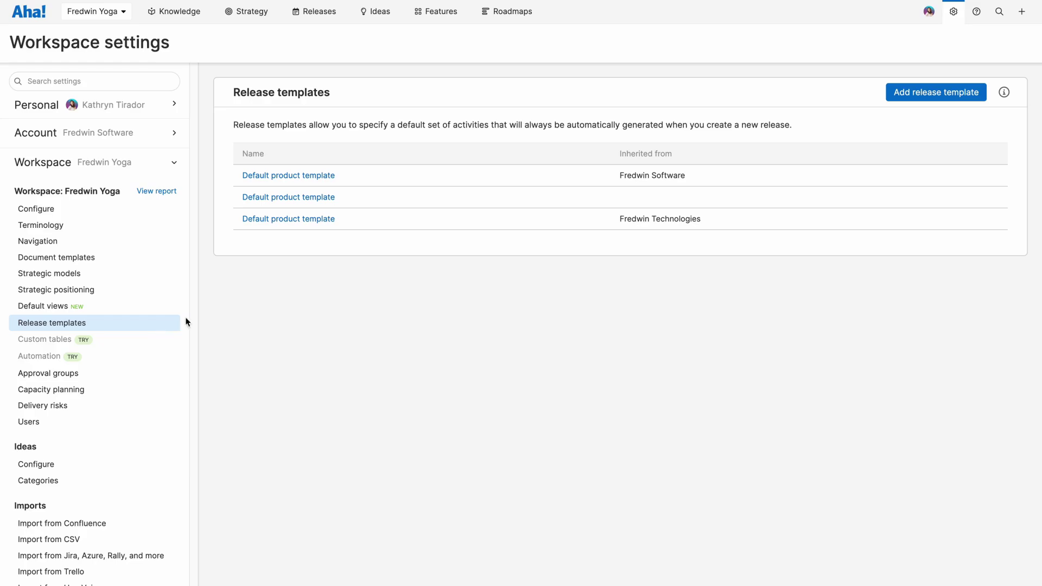
In the Default product template, make Development depend on 'Review release with product team' and save
{"action": "left_click", "coordinate": [290, 199]}
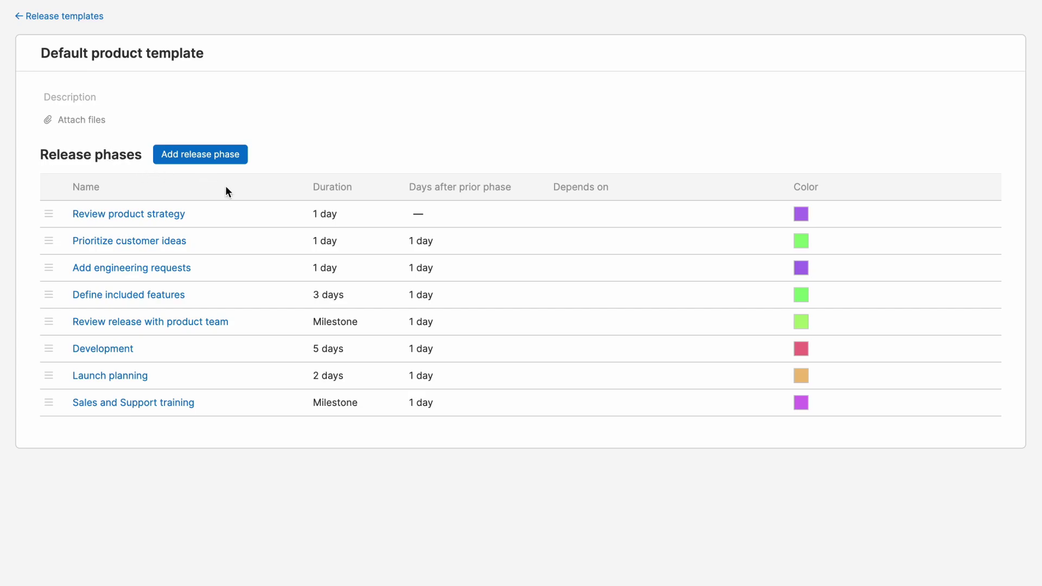
{"action": "left_click", "coordinate": [118, 350]}
{"action": "left_click", "coordinate": [348, 278]}
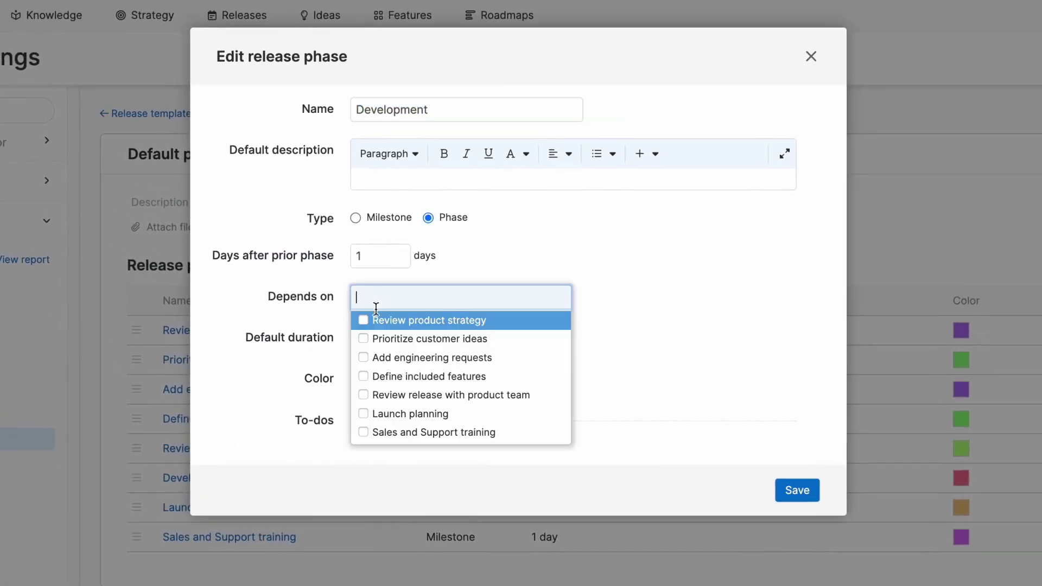
{"action": "left_click", "coordinate": [384, 377]}
{"action": "left_click", "coordinate": [795, 489]}
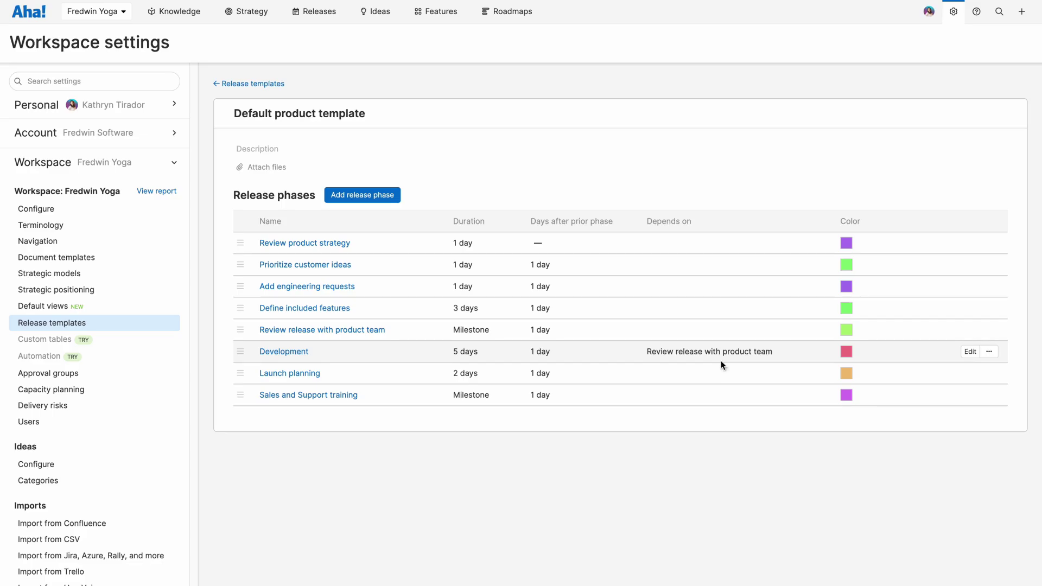
Add a new Fredwin Yoga ideas portal with the default title and colour, set to Public
{"action": "left_click", "coordinate": [128, 464]}
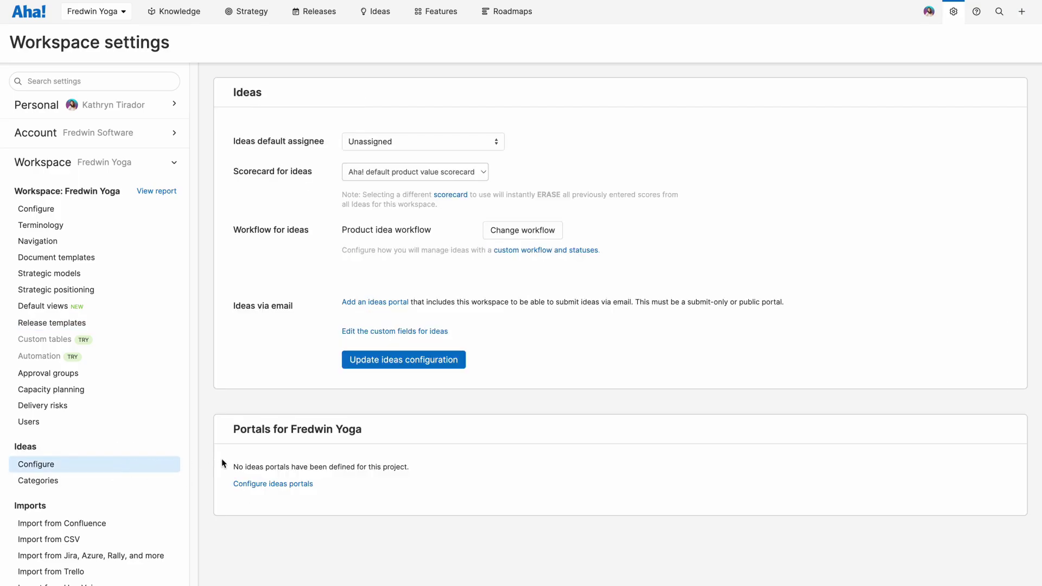
{"action": "left_click", "coordinate": [270, 483]}
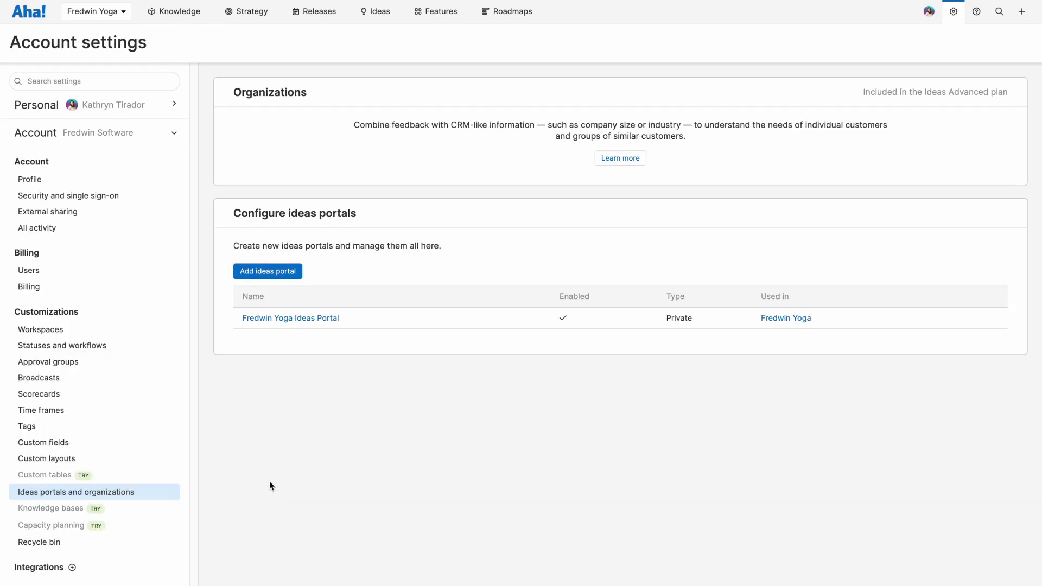
{"action": "left_click", "coordinate": [278, 271]}
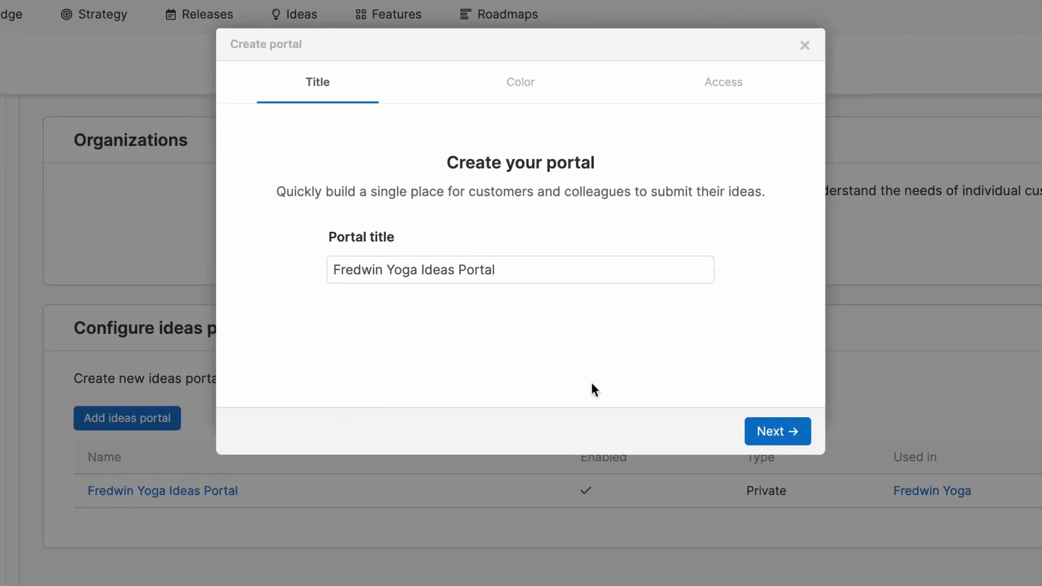
{"action": "left_click", "coordinate": [767, 434]}
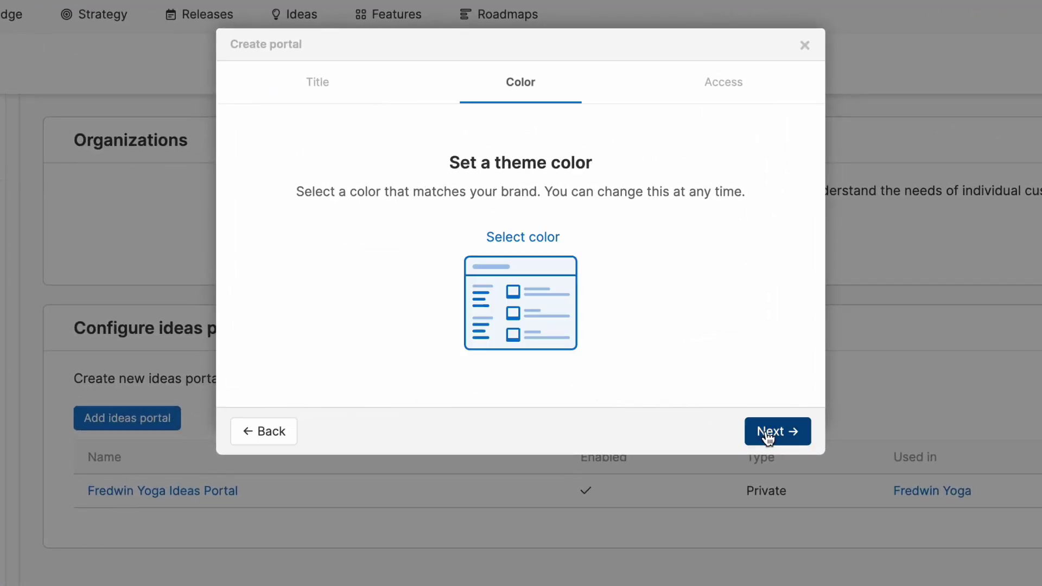
{"action": "left_click", "coordinate": [767, 434]}
{"action": "left_click", "coordinate": [747, 374]}
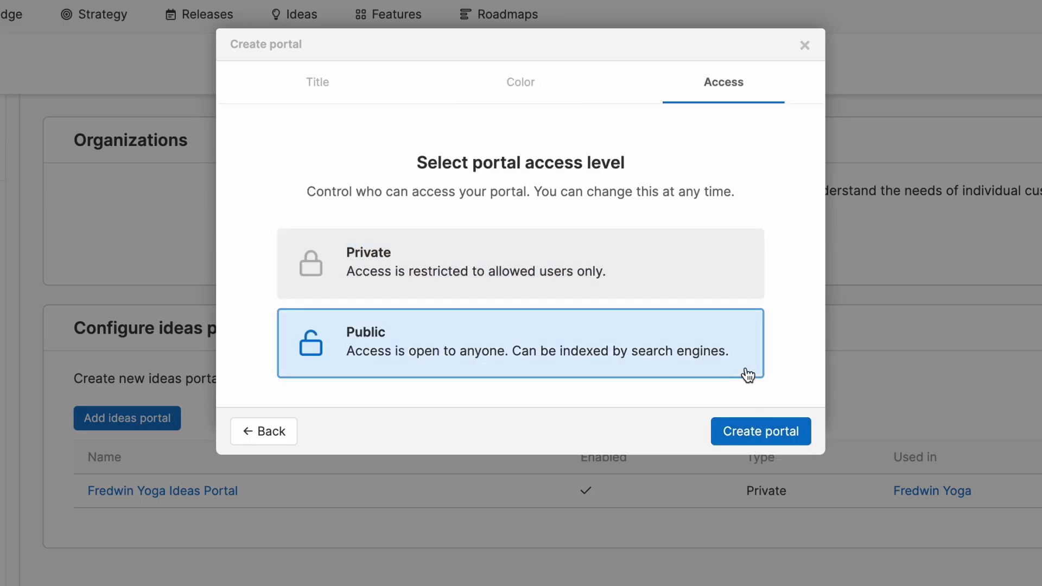
{"action": "left_click", "coordinate": [757, 434]}
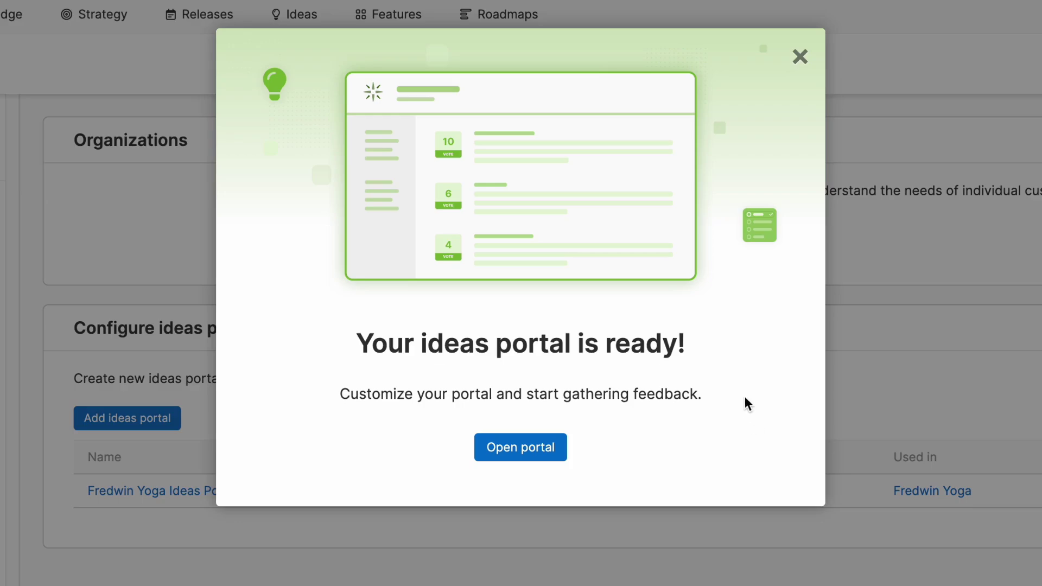
{"action": "left_click", "coordinate": [799, 59]}
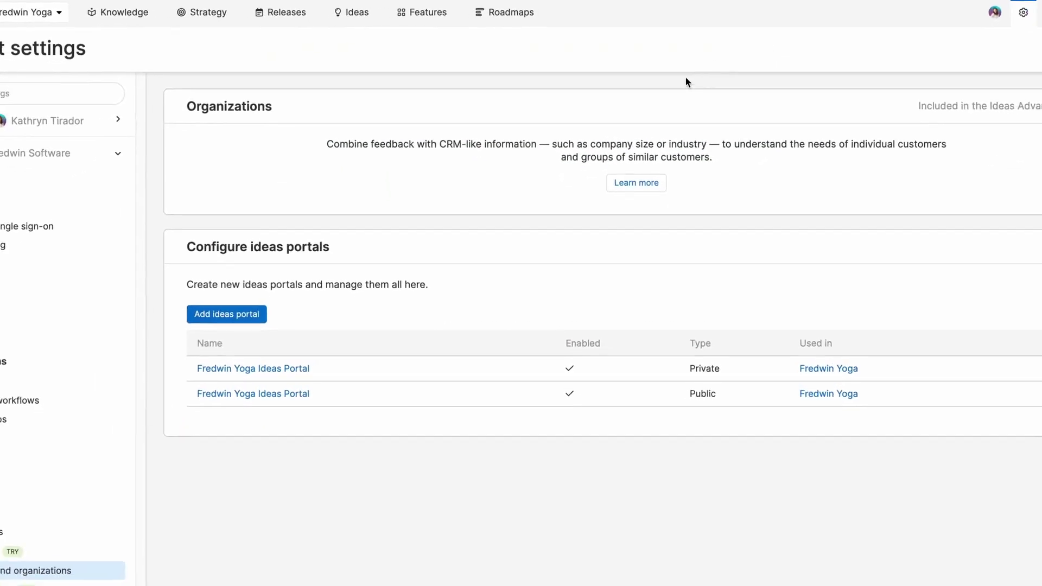
Browse the workspace Integrations list, including Jira, GitHub, Azure DevOps and Rally
{"action": "left_click", "coordinate": [174, 133]}
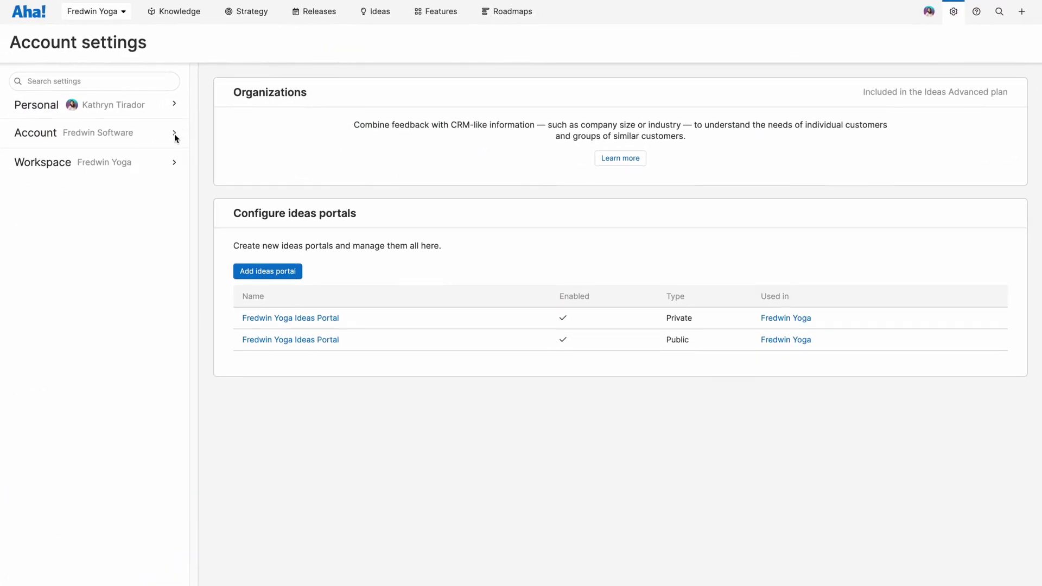
{"action": "left_click", "coordinate": [173, 161]}
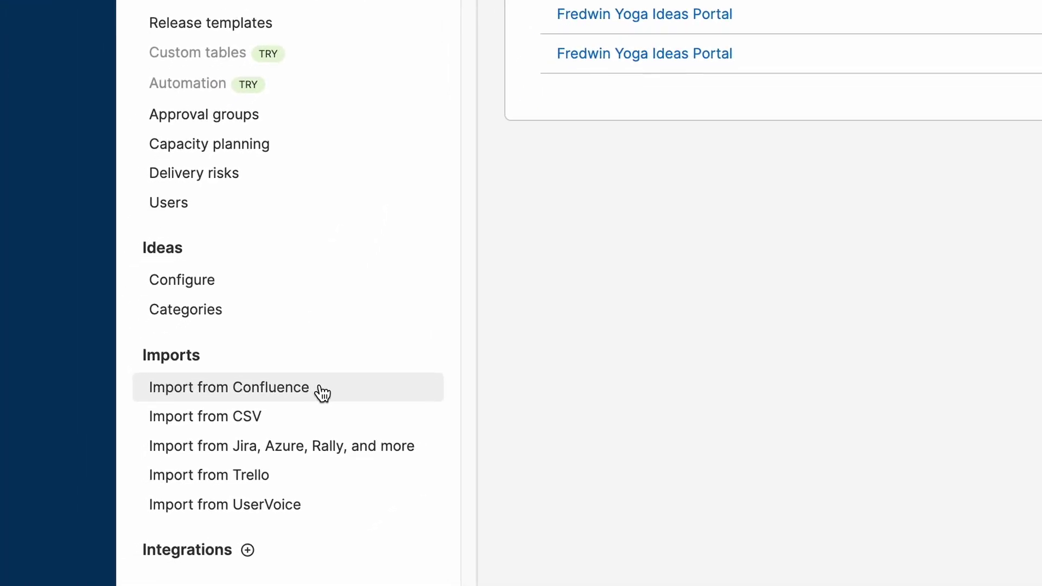
{"action": "left_click", "coordinate": [248, 552]}
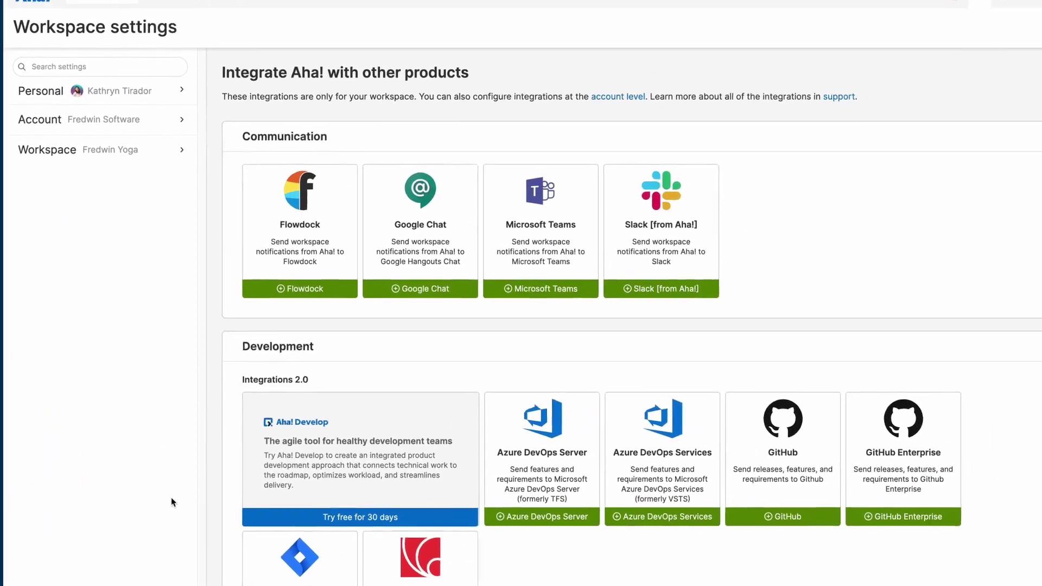
{"action": "scroll", "coordinate": [217, 461], "scroll_direction": "down", "scroll_amount": 5}
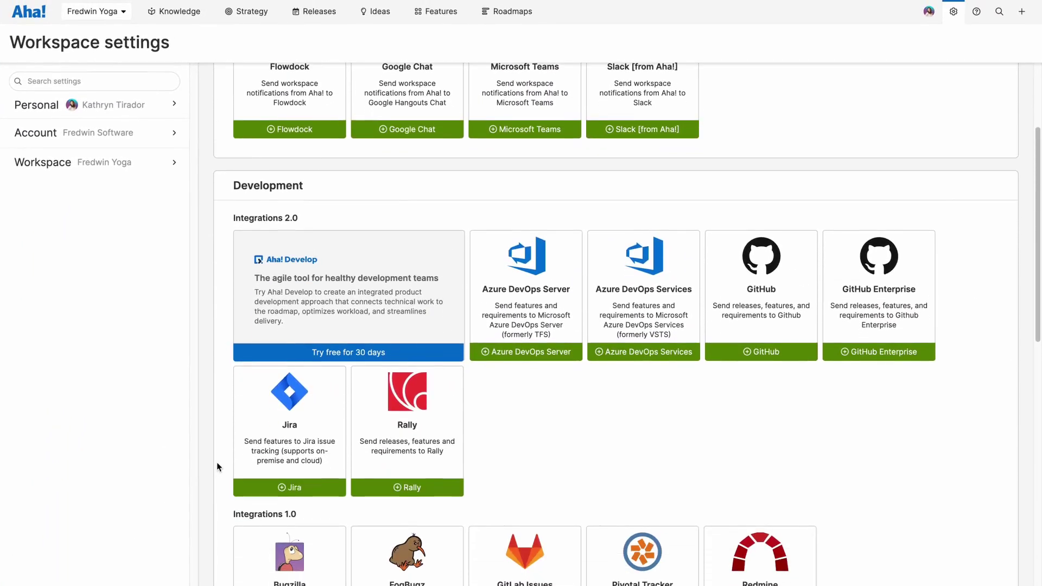
{"action": "scroll", "coordinate": [216, 463], "scroll_direction": "down", "scroll_amount": 5}
{"action": "scroll", "coordinate": [217, 467], "scroll_direction": "down", "scroll_amount": 6}
{"action": "scroll", "coordinate": [217, 468], "scroll_direction": "up", "scroll_amount": 6}
{"action": "scroll", "coordinate": [217, 467], "scroll_direction": "up", "scroll_amount": 4}
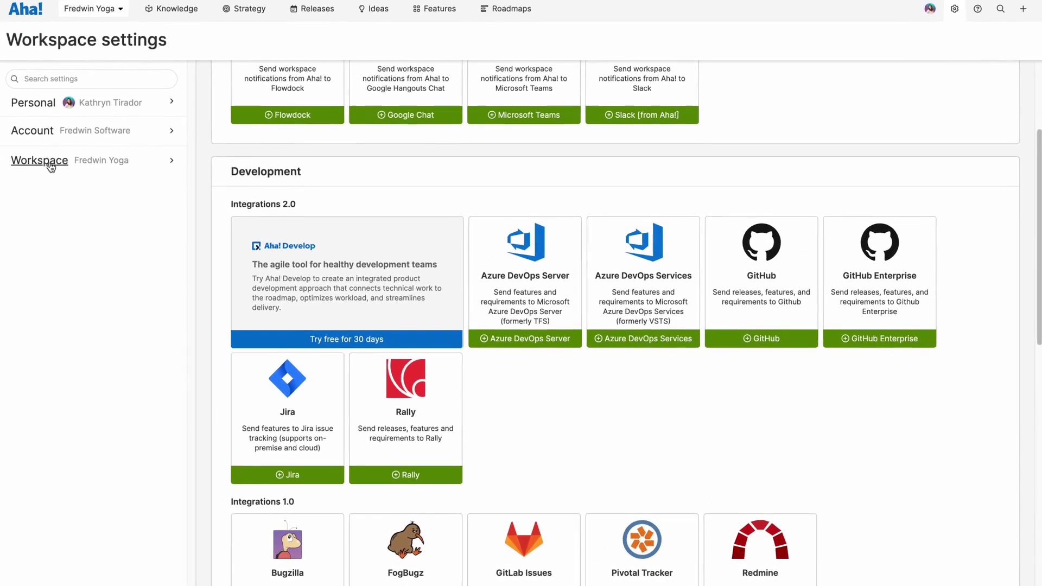
Return to the Workspace settings overview and show the Knowledge base help menu
{"action": "left_click", "coordinate": [50, 166]}
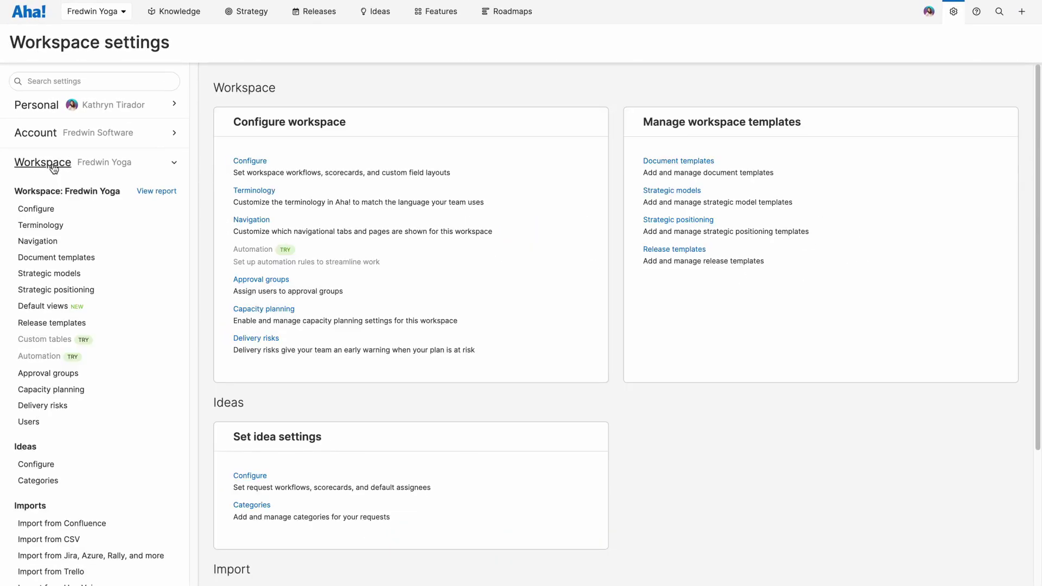
{"action": "left_click", "coordinate": [976, 11]}
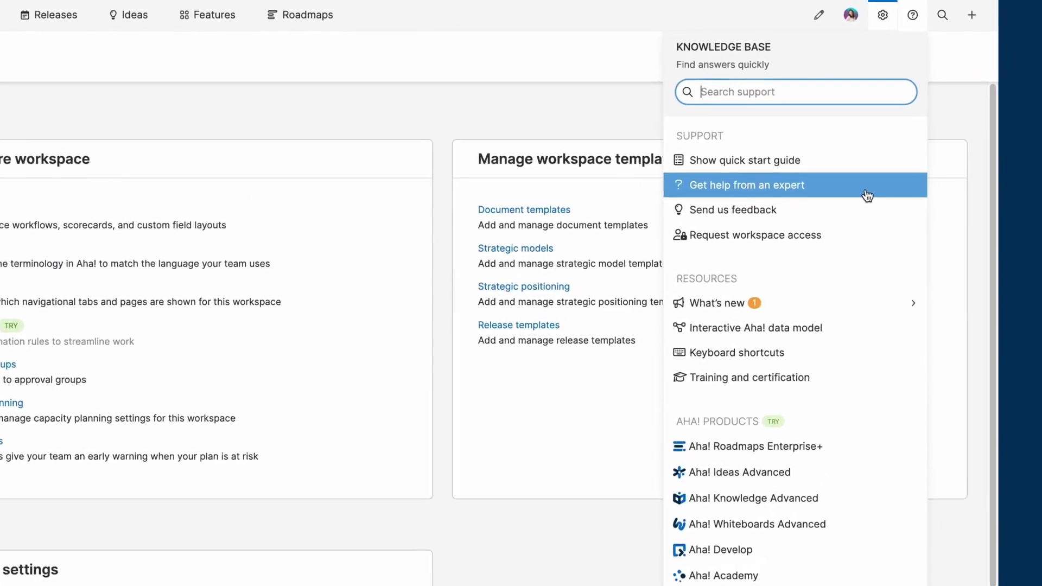